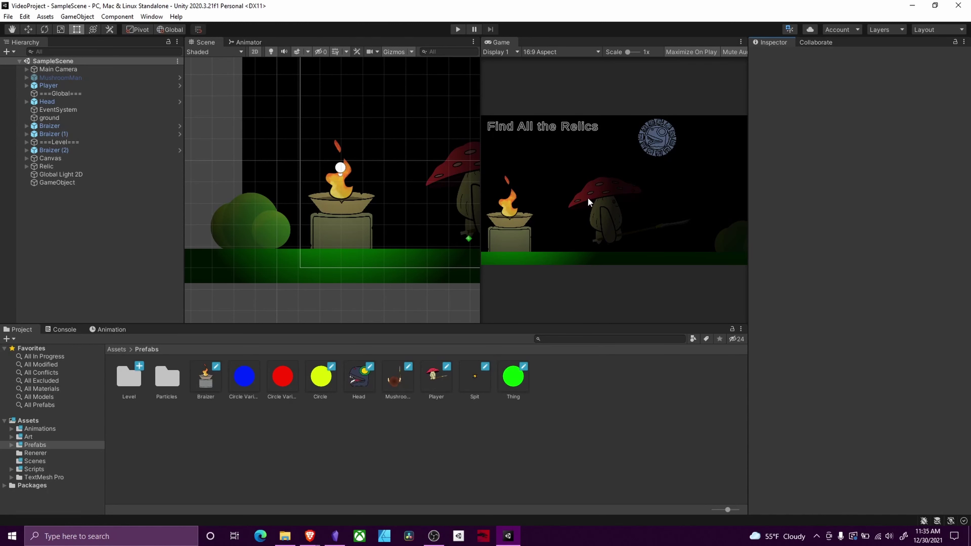
Zoom and pan the Scene view to frame the whole level, then bring up the File menu.
{"action": "scroll", "coordinate": [366, 184], "scroll_direction": "down", "scroll_amount": 8}
{"action": "middle_click_drag", "start_coordinate": [380, 187], "coordinate": [249, 191]}
{"action": "scroll", "coordinate": [328, 203], "scroll_direction": "down", "scroll_amount": 2}
{"action": "scroll", "coordinate": [337, 197], "scroll_direction": "up", "scroll_amount": 3}
{"action": "scroll", "coordinate": [227, 214], "scroll_direction": "down", "scroll_amount": 3}
{"action": "scroll", "coordinate": [304, 282], "scroll_direction": "down", "scroll_amount": 1}
{"action": "middle_click_drag", "start_coordinate": [303, 281], "coordinate": [313, 254]}
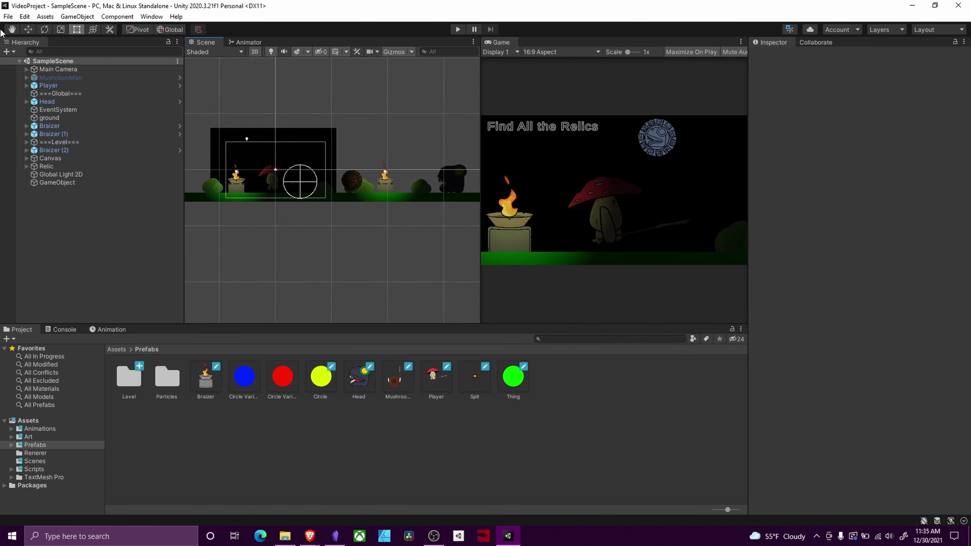
{"action": "left_click", "coordinate": [8, 16]}
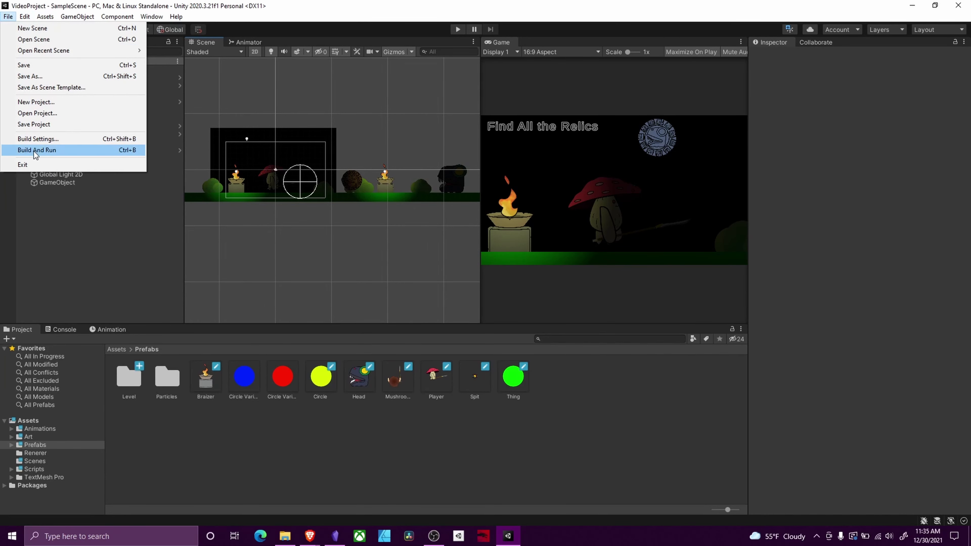
Bring up File > Build Settings and select WebGL in the Platform list.
{"action": "left_click", "coordinate": [38, 139]}
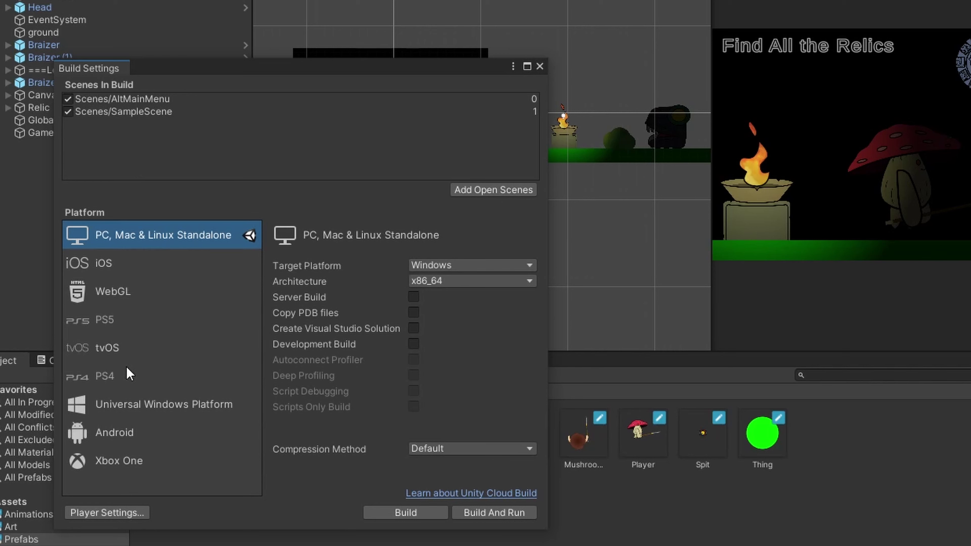
{"action": "left_click", "coordinate": [141, 290]}
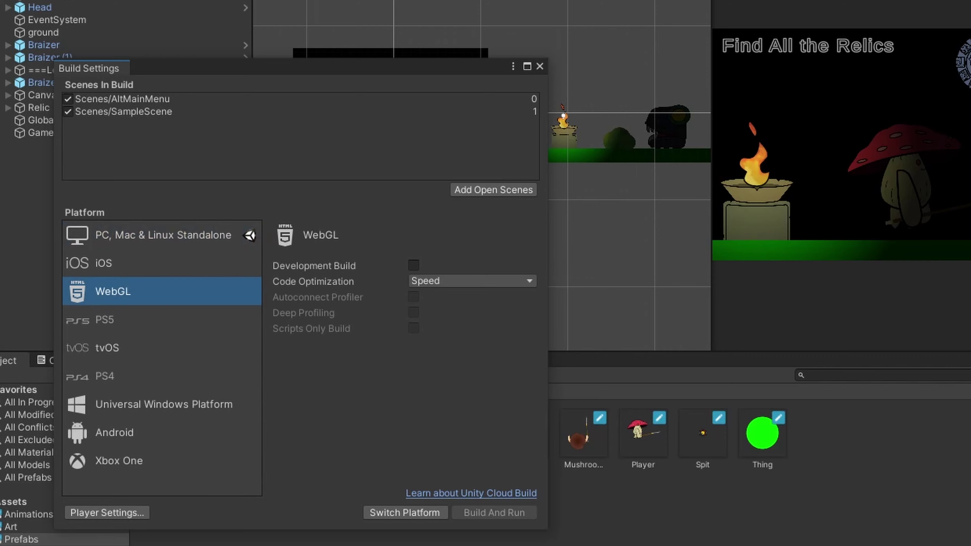
{"action": "key", "text": "alt+Tab"}
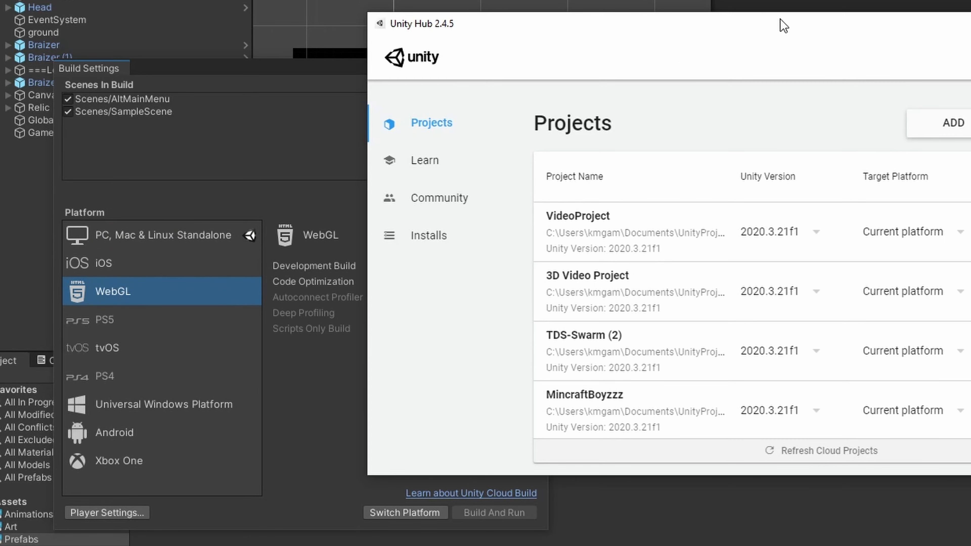
{"action": "left_click", "coordinate": [485, 241]}
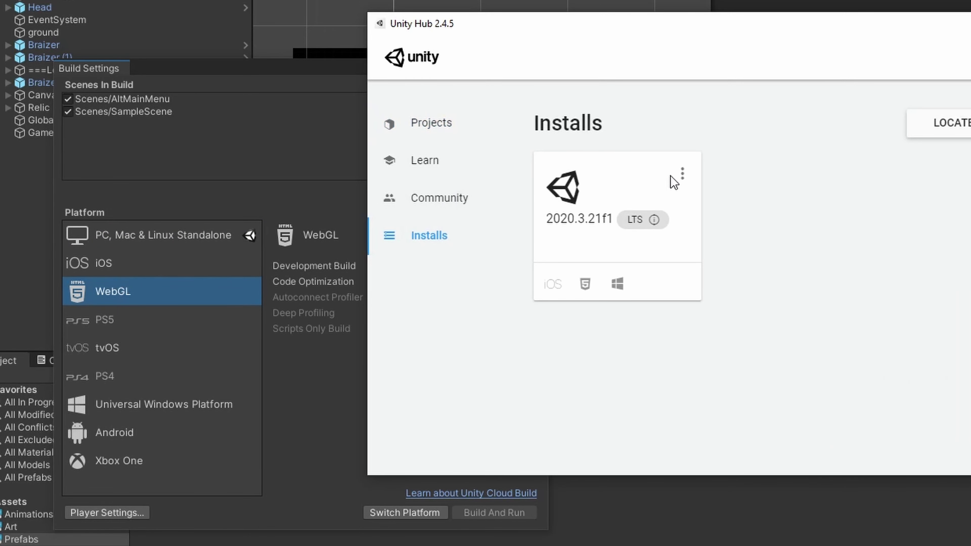
{"action": "left_click", "coordinate": [682, 174]}
{"action": "left_click", "coordinate": [630, 188]}
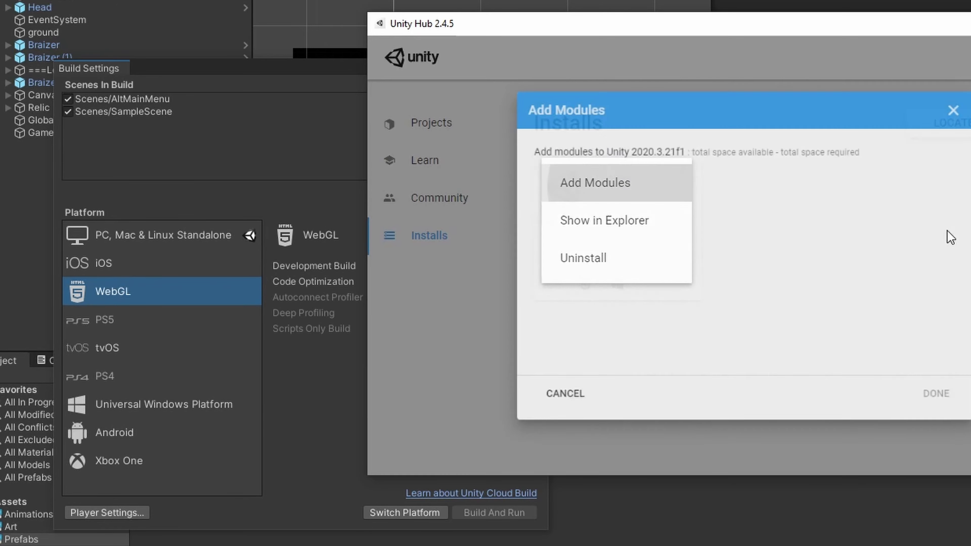
{"action": "scroll", "coordinate": [711, 201], "scroll_direction": "down", "scroll_amount": 10}
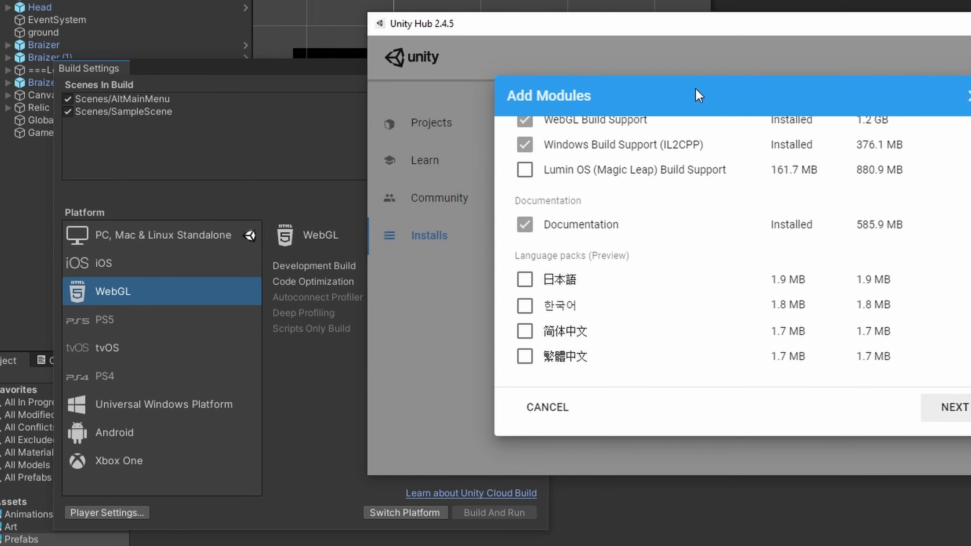
{"action": "scroll", "coordinate": [644, 319], "scroll_direction": "up", "scroll_amount": 10}
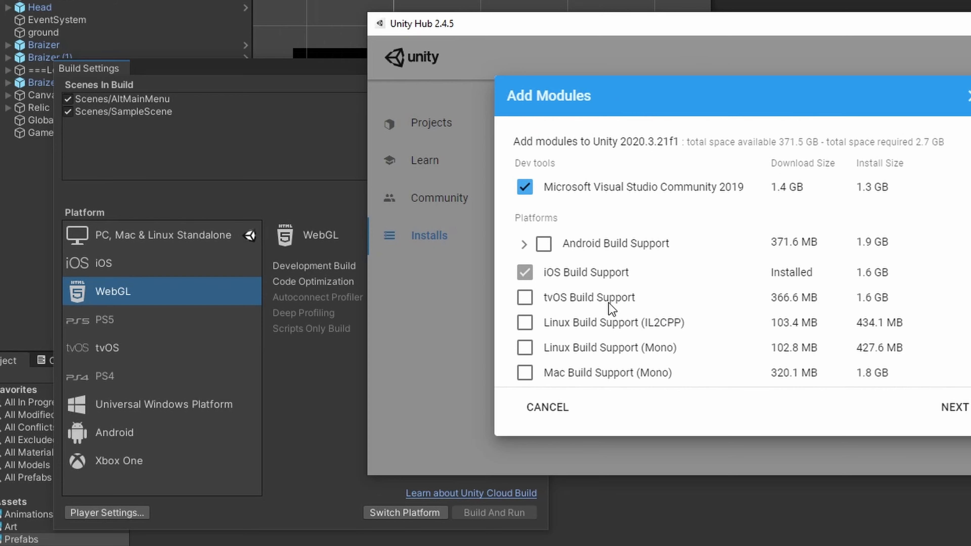
{"action": "scroll", "coordinate": [737, 249], "scroll_direction": "down", "scroll_amount": 10}
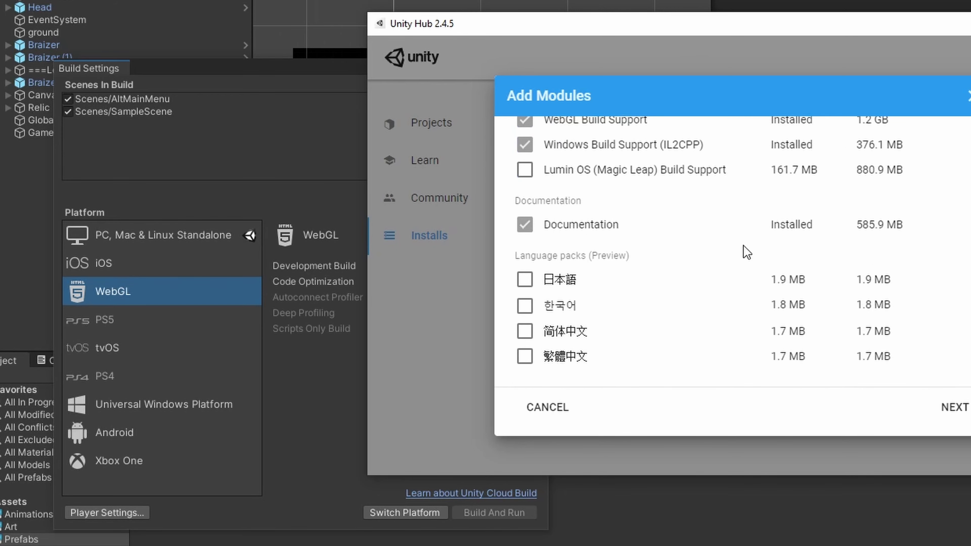
{"action": "scroll", "coordinate": [654, 299], "scroll_direction": "up", "scroll_amount": 6}
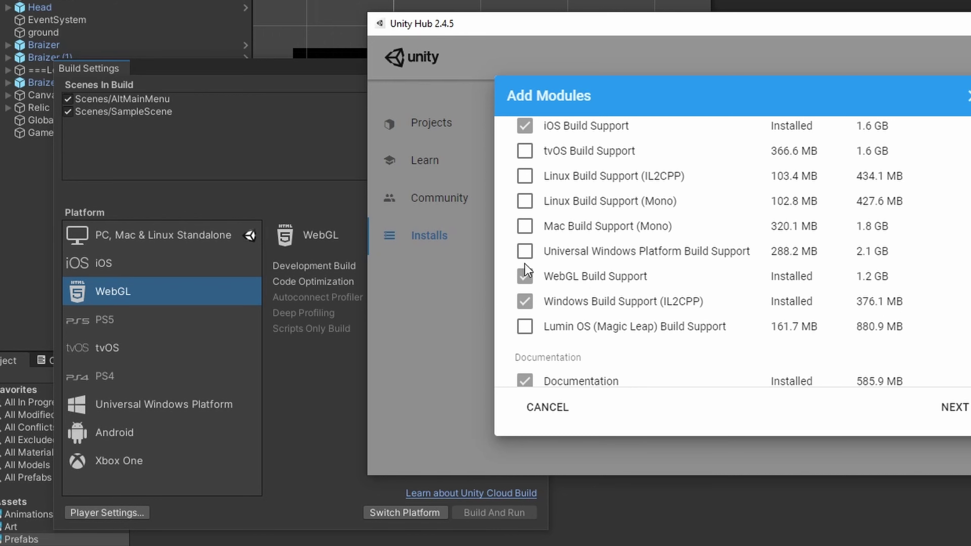
{"action": "scroll", "coordinate": [589, 255], "scroll_direction": "up", "scroll_amount": 2}
{"action": "key", "text": "Escape"}
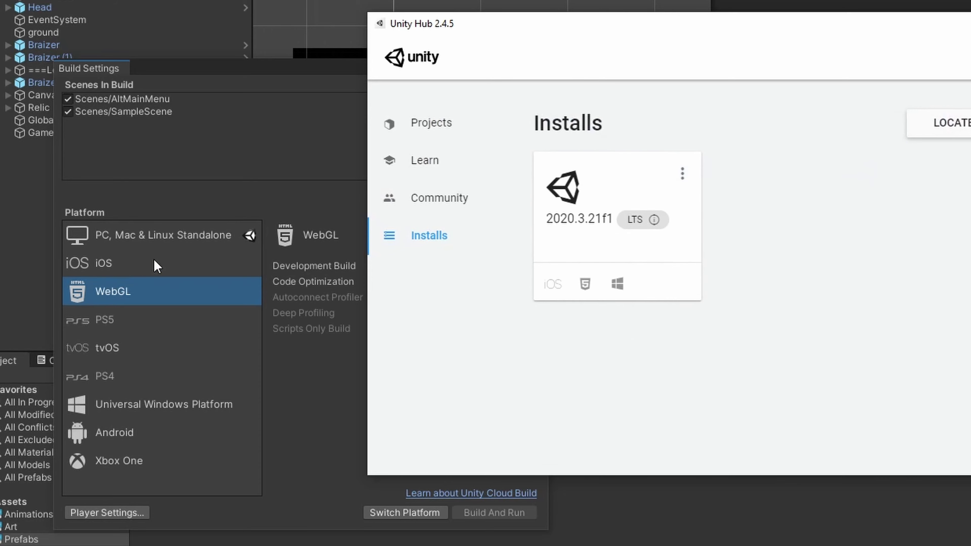
Select PC, Mac & Linux Standalone with x86_64 architecture, then go to Player Settings.
{"action": "left_click", "coordinate": [267, 310]}
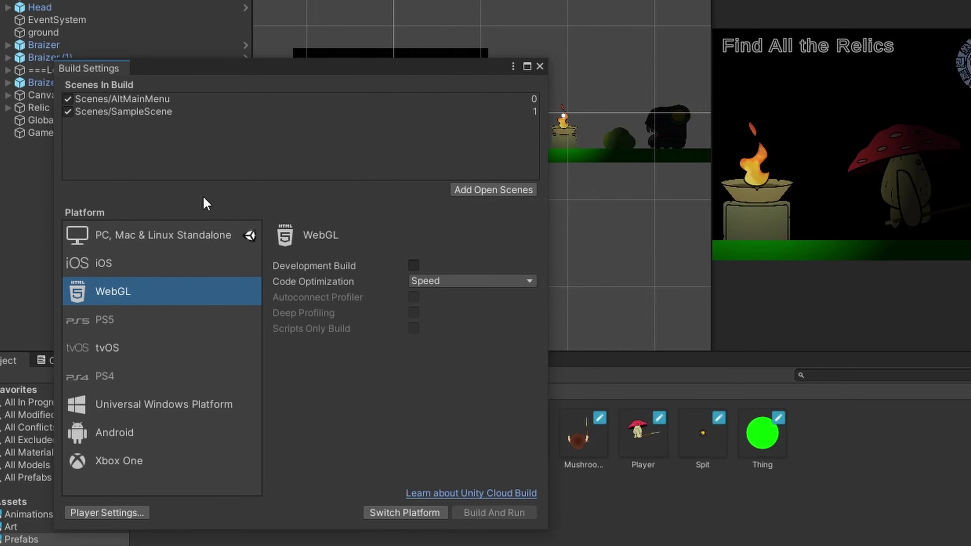
{"action": "left_click", "coordinate": [154, 235]}
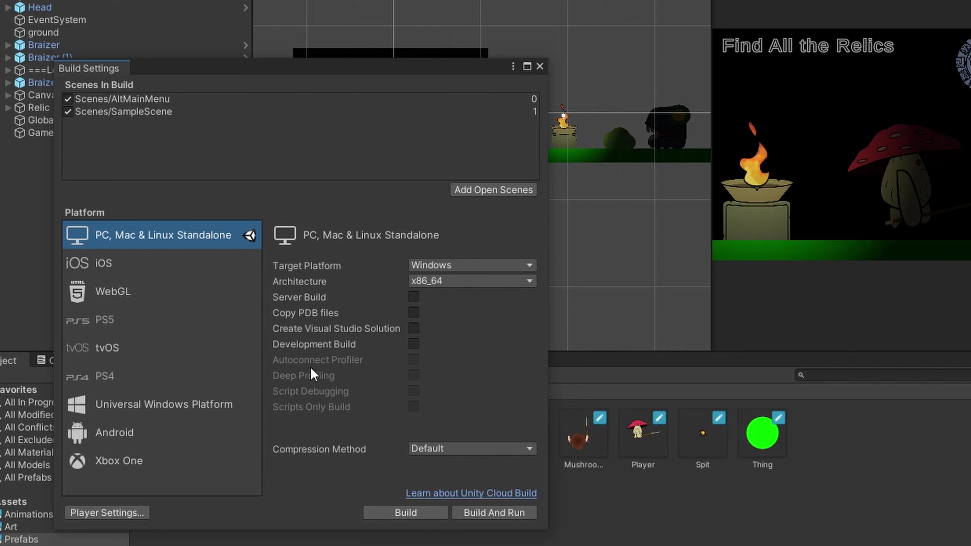
{"action": "left_click", "coordinate": [461, 281]}
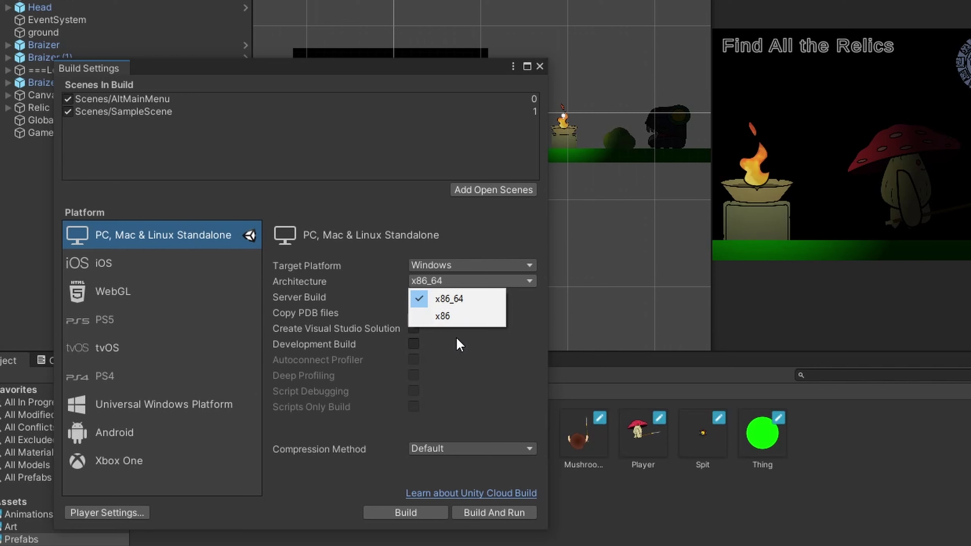
{"action": "left_click", "coordinate": [466, 234]}
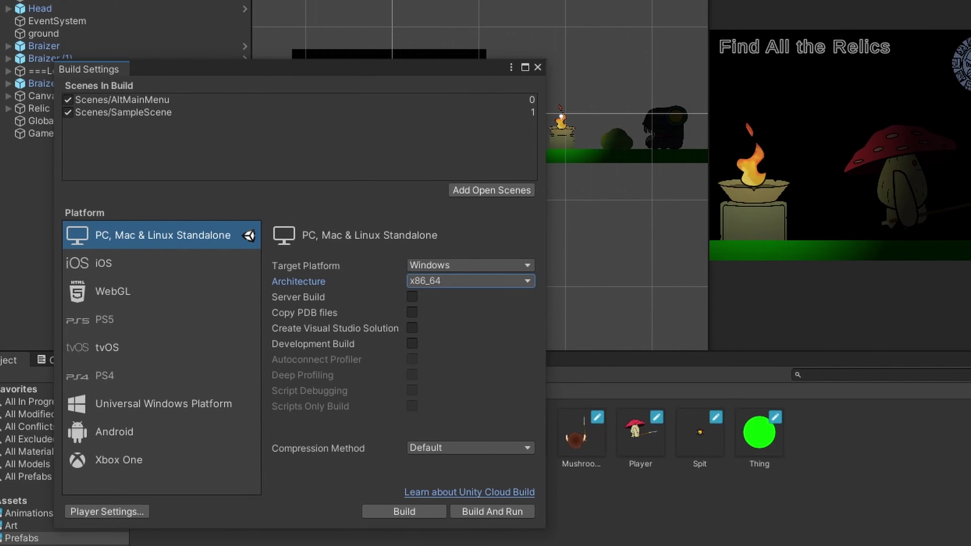
{"action": "left_click", "coordinate": [108, 470]}
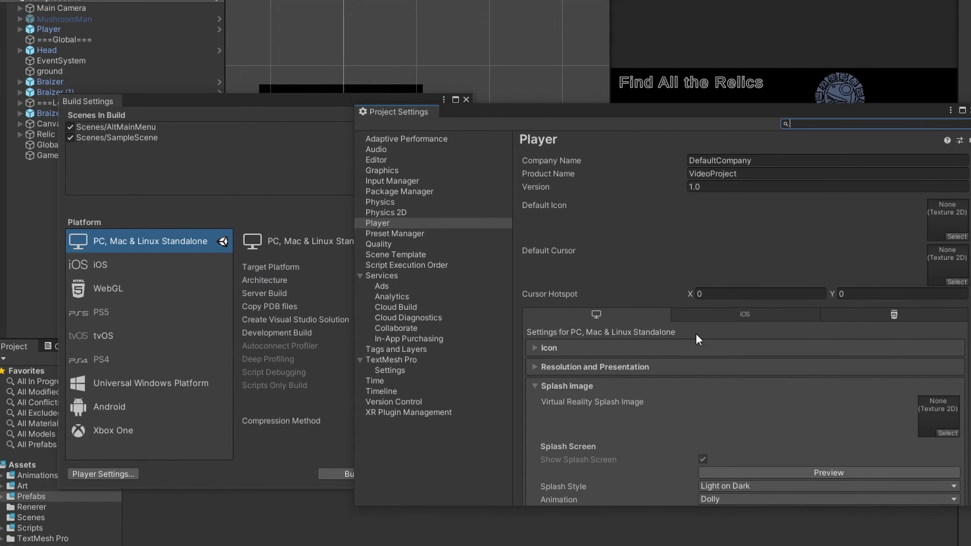
Assign the relic image as the default icon on the Player page.
{"action": "scroll", "coordinate": [790, 216], "scroll_direction": "down", "scroll_amount": 5}
{"action": "scroll", "coordinate": [738, 438], "scroll_direction": "up", "scroll_amount": 5}
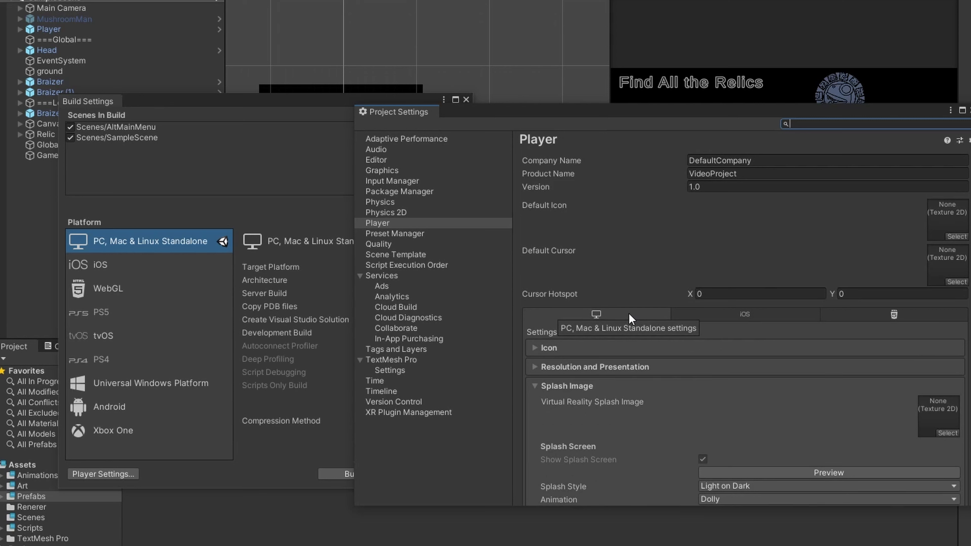
{"action": "left_click", "coordinate": [770, 160]}
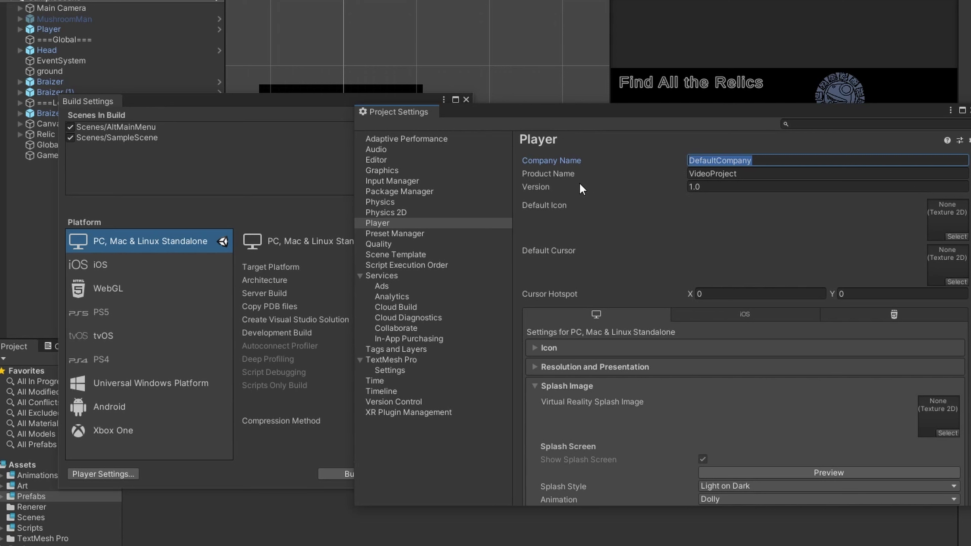
{"action": "left_click", "coordinate": [955, 236]}
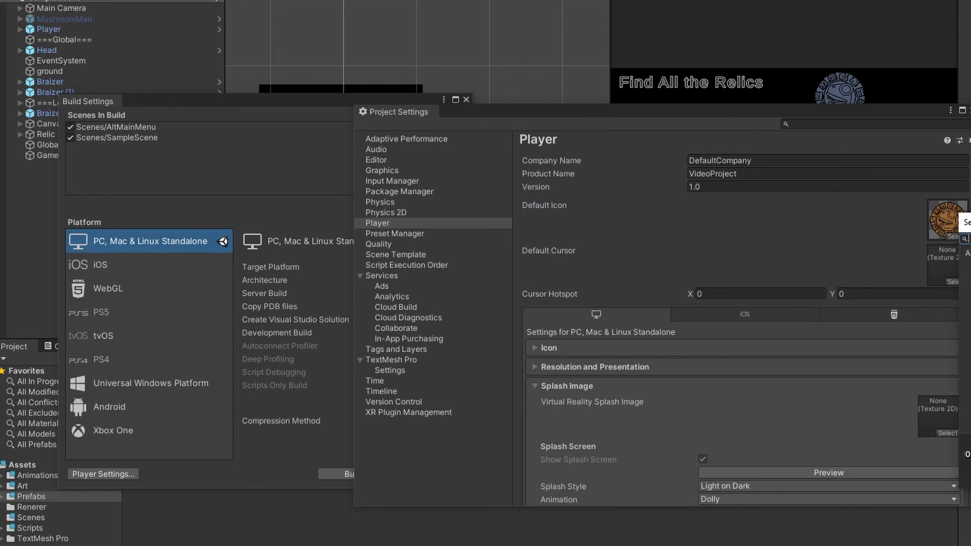
Collapse Splash Image, then expand and collapse Icon to check the 1024x1024 to 16x16 sizes.
{"action": "scroll", "coordinate": [558, 176], "scroll_direction": "down", "scroll_amount": 3}
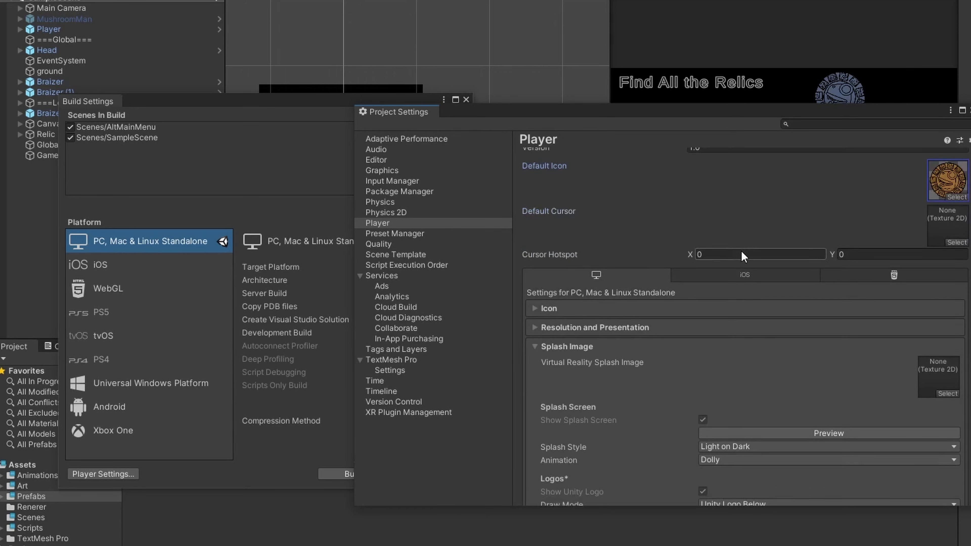
{"action": "scroll", "coordinate": [558, 176], "scroll_direction": "down", "scroll_amount": 2}
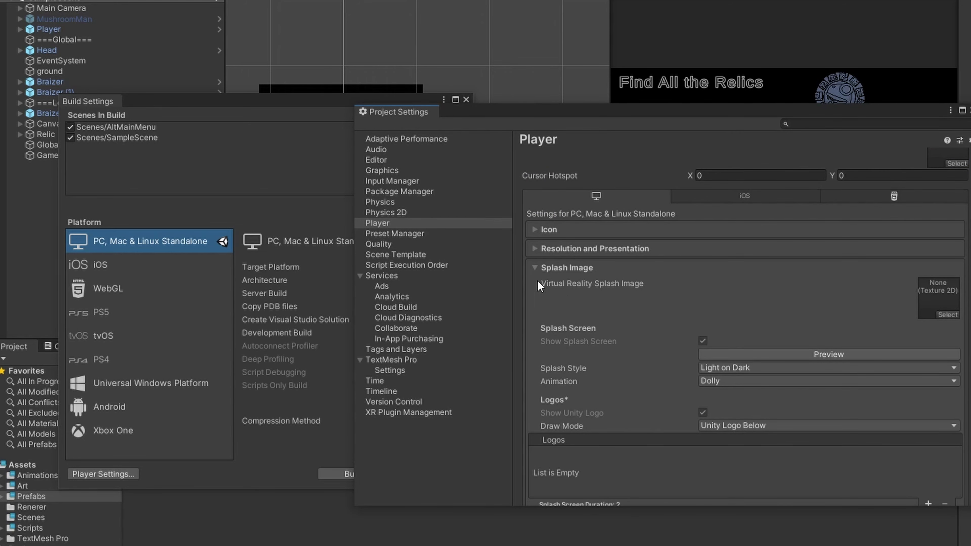
{"action": "left_click", "coordinate": [534, 268]}
{"action": "left_click", "coordinate": [534, 348]}
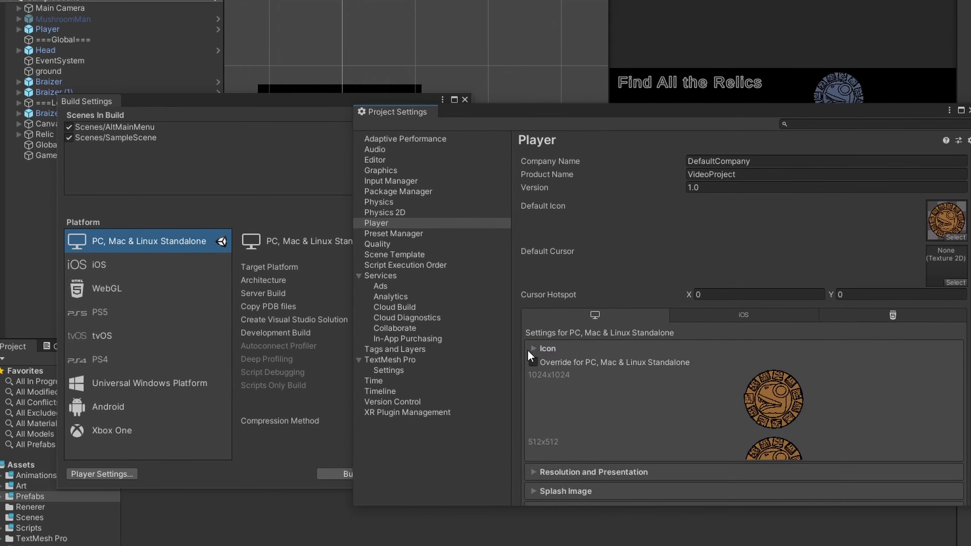
{"action": "scroll", "coordinate": [769, 214], "scroll_direction": "down", "scroll_amount": 15}
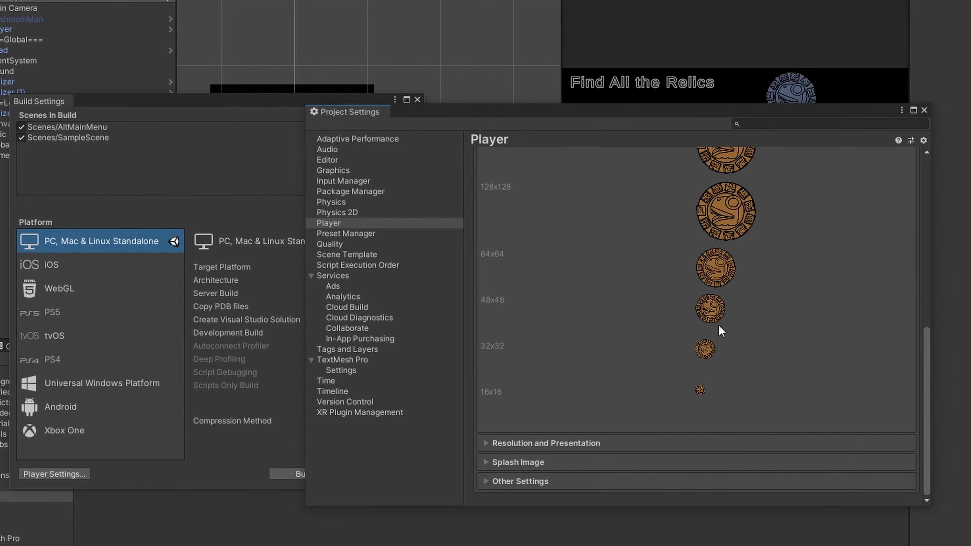
{"action": "scroll", "coordinate": [718, 306], "scroll_direction": "up", "scroll_amount": 10}
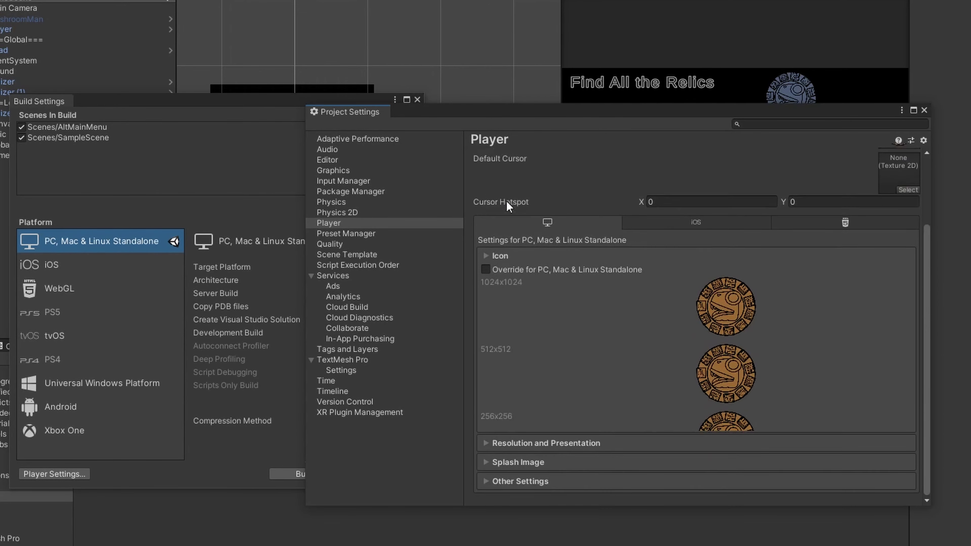
{"action": "left_click", "coordinate": [535, 289]}
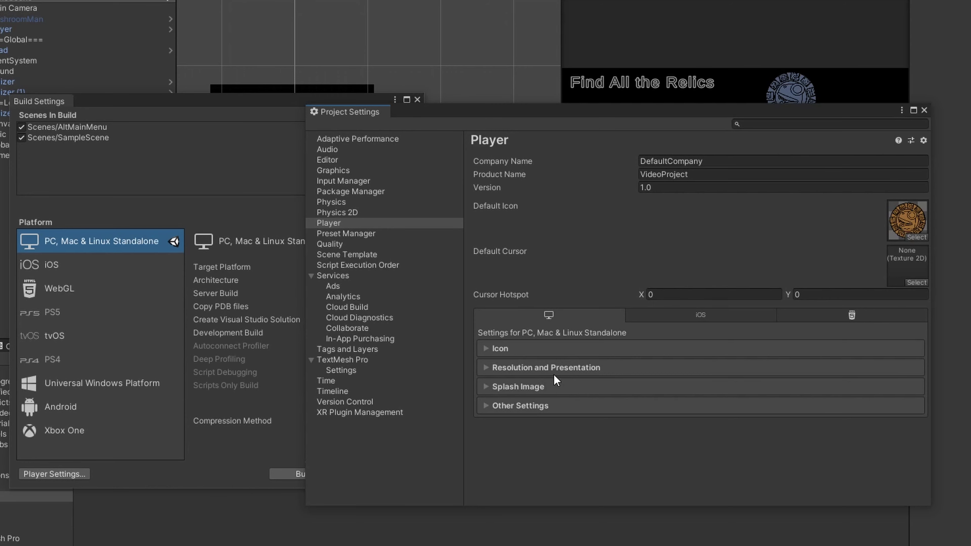
Check in Resolution and Presentation that Fullscreen Mode stays Fullscreen Window.
{"action": "left_click", "coordinate": [578, 372]}
{"action": "scroll", "coordinate": [646, 378], "scroll_direction": "down", "scroll_amount": 5}
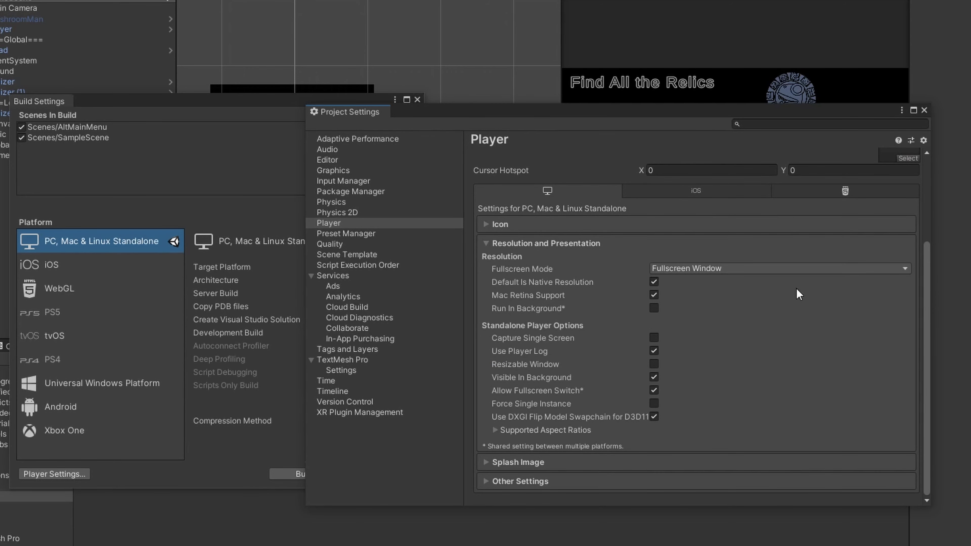
{"action": "left_click", "coordinate": [696, 269]}
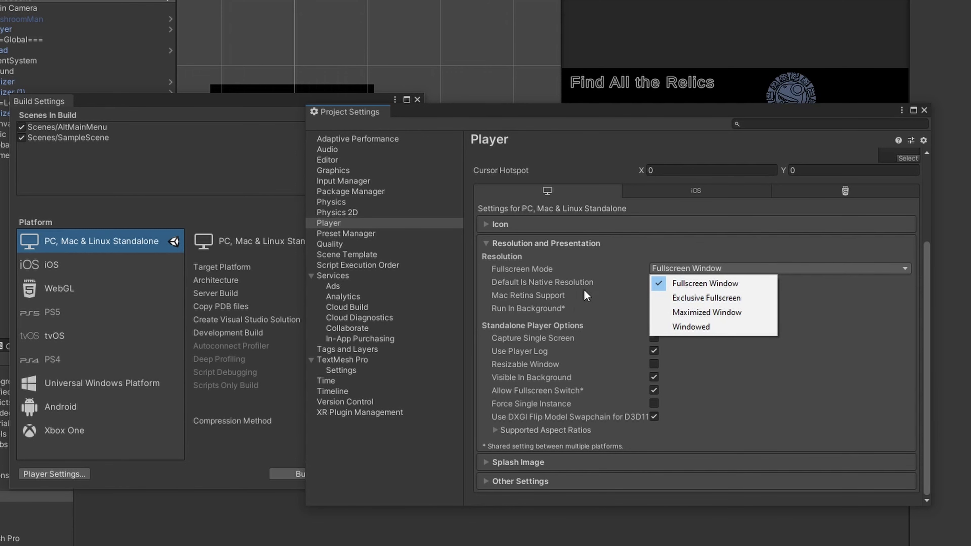
{"action": "scroll", "coordinate": [701, 250], "scroll_direction": "up", "scroll_amount": 5}
{"action": "left_click", "coordinate": [680, 368]}
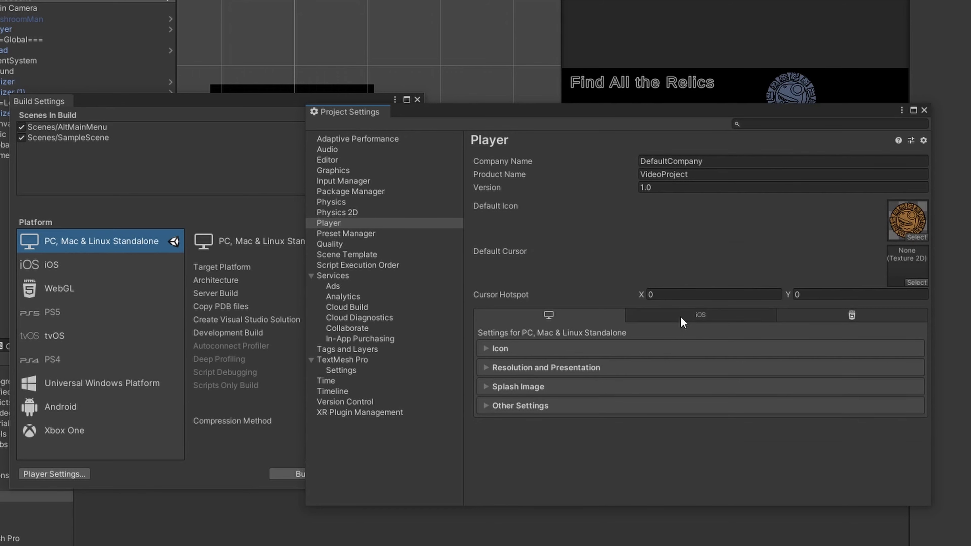
{"action": "left_click", "coordinate": [541, 367]}
{"action": "scroll", "coordinate": [684, 312], "scroll_direction": "down", "scroll_amount": 3}
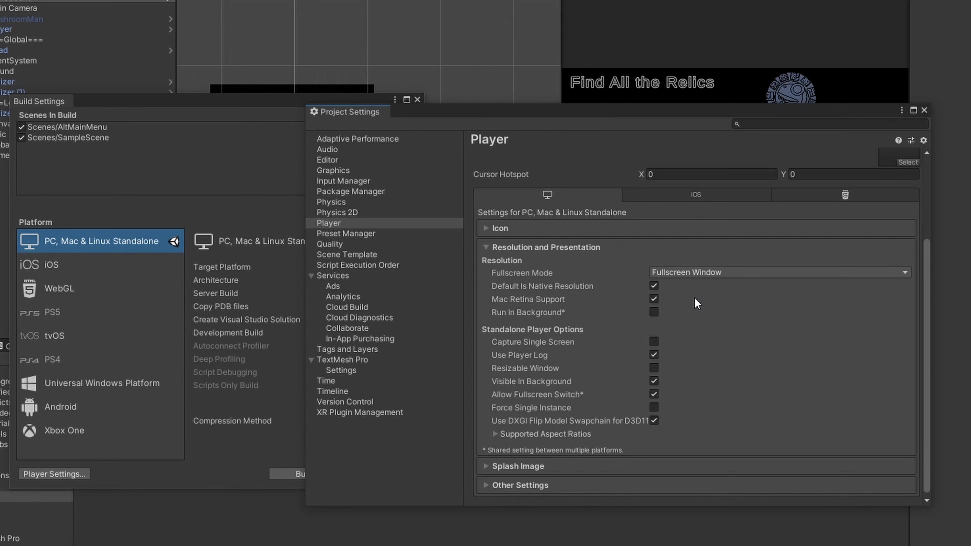
Review the Splash Image settings, then expand Other Settings to show Rendering options.
{"action": "left_click", "coordinate": [554, 465]}
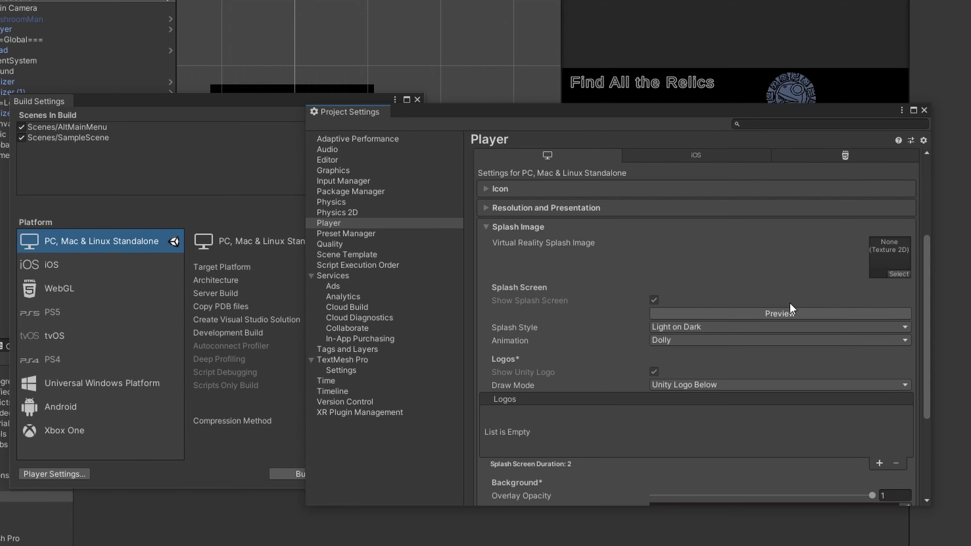
{"action": "left_click", "coordinate": [496, 227]}
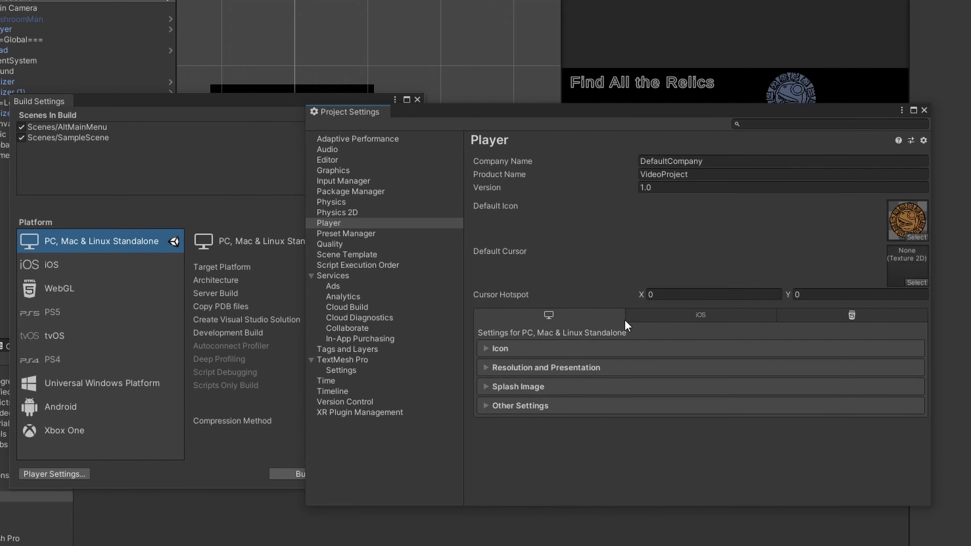
{"action": "left_click", "coordinate": [553, 409]}
{"action": "scroll", "coordinate": [687, 306], "scroll_direction": "down", "scroll_amount": 6}
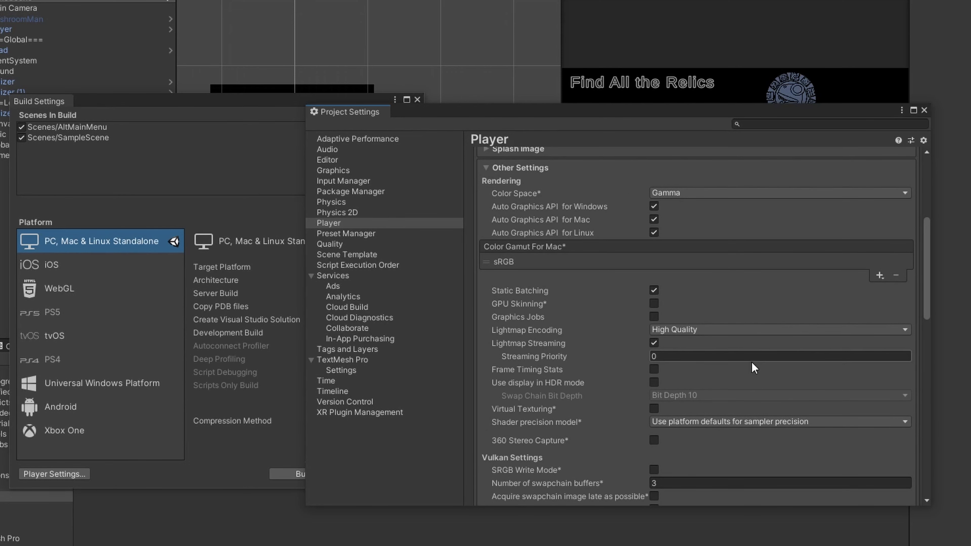
Keep Api Compatibility Level at .NET Standard 2.0 in Other Settings.
{"action": "scroll", "coordinate": [745, 402], "scroll_direction": "down", "scroll_amount": 4}
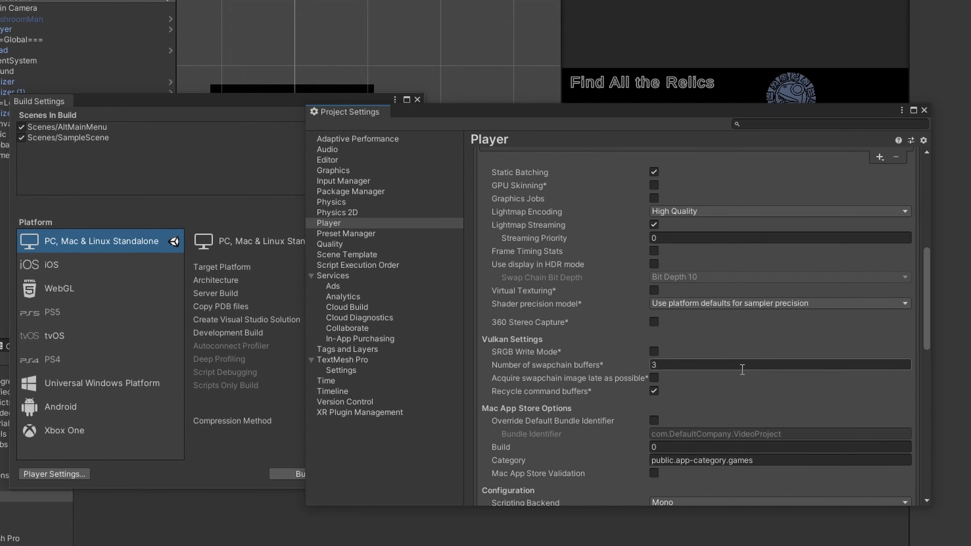
{"action": "scroll", "coordinate": [736, 368], "scroll_direction": "down", "scroll_amount": 5}
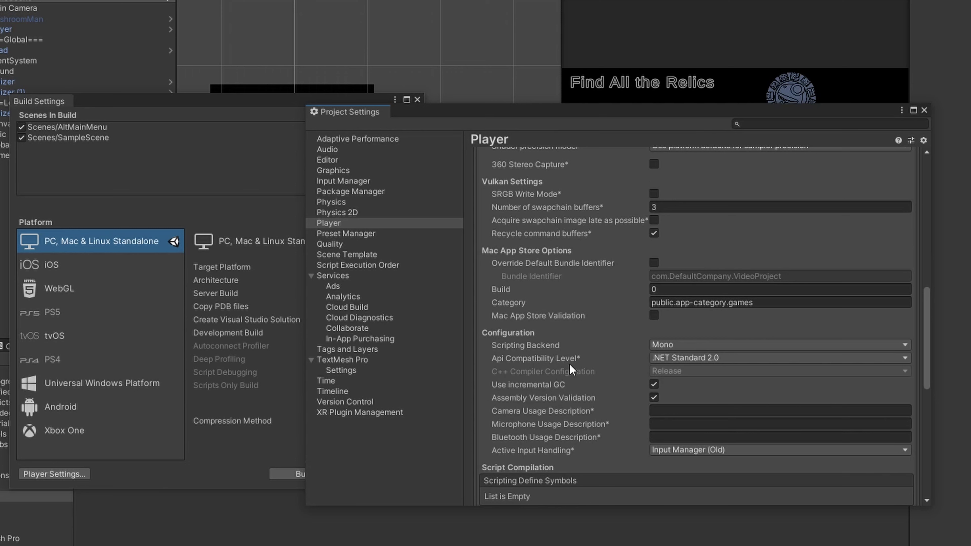
{"action": "left_click", "coordinate": [686, 359]}
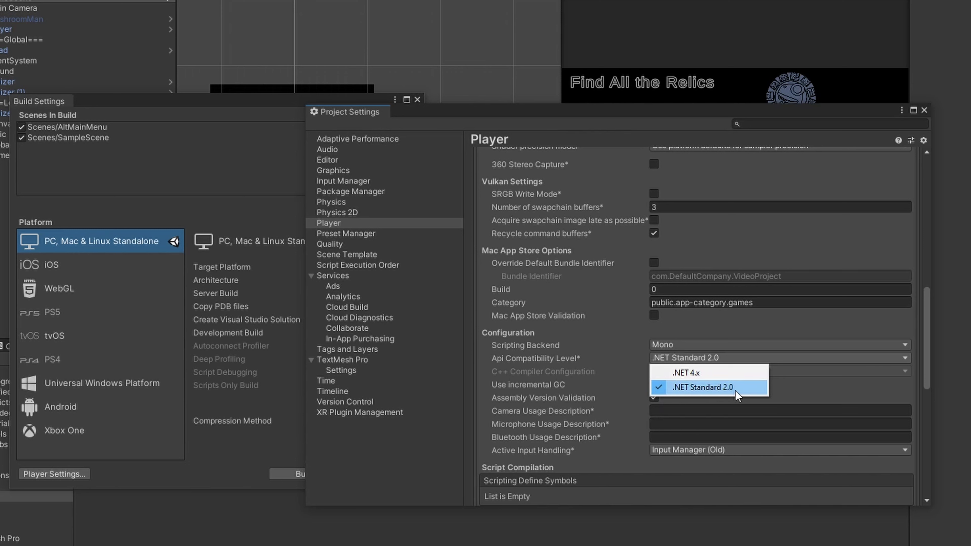
{"action": "left_click", "coordinate": [714, 326]}
Scroll through the remaining Player options and close the Project Settings window.
{"action": "scroll", "coordinate": [800, 252], "scroll_direction": "down", "scroll_amount": 5}
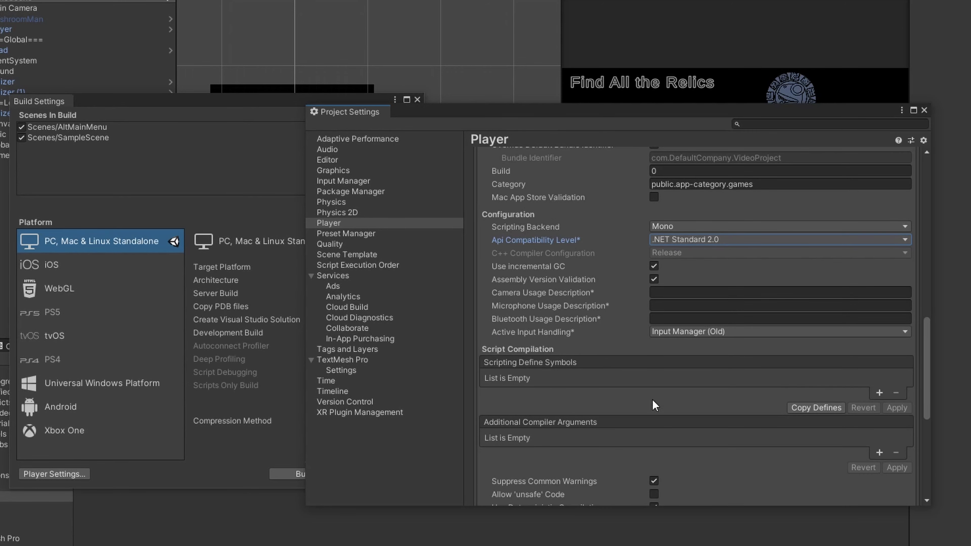
{"action": "scroll", "coordinate": [650, 411], "scroll_direction": "down", "scroll_amount": 13}
{"action": "scroll", "coordinate": [486, 292], "scroll_direction": "up", "scroll_amount": 14}
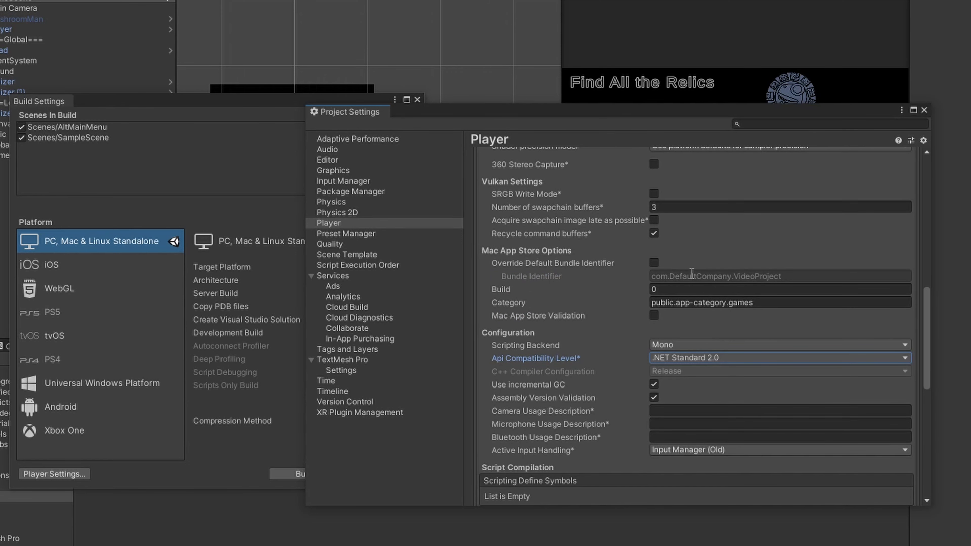
{"action": "scroll", "coordinate": [684, 217], "scroll_direction": "up", "scroll_amount": 20}
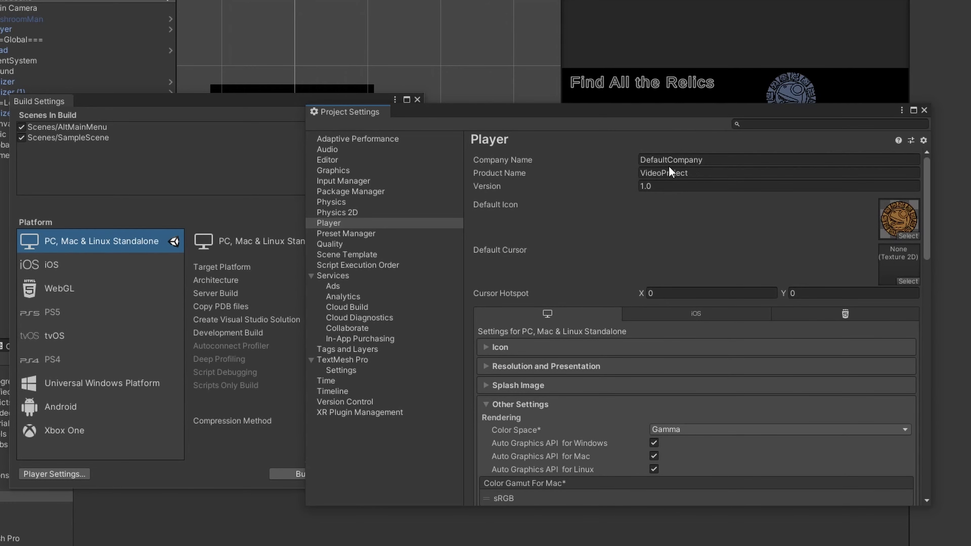
{"action": "left_click", "coordinate": [924, 110]}
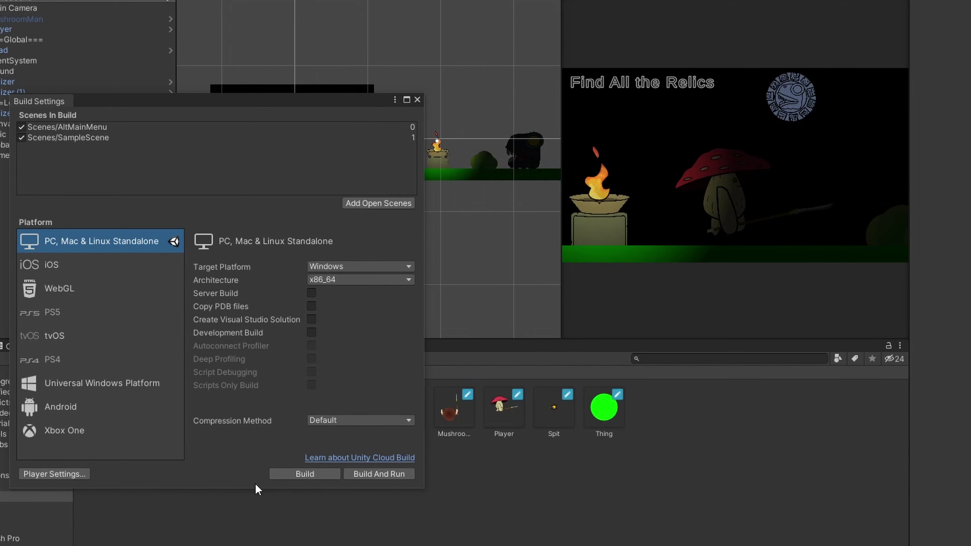
Build the Windows standalone into a newly created, empty 'builds' folder.
{"action": "left_click", "coordinate": [304, 474]}
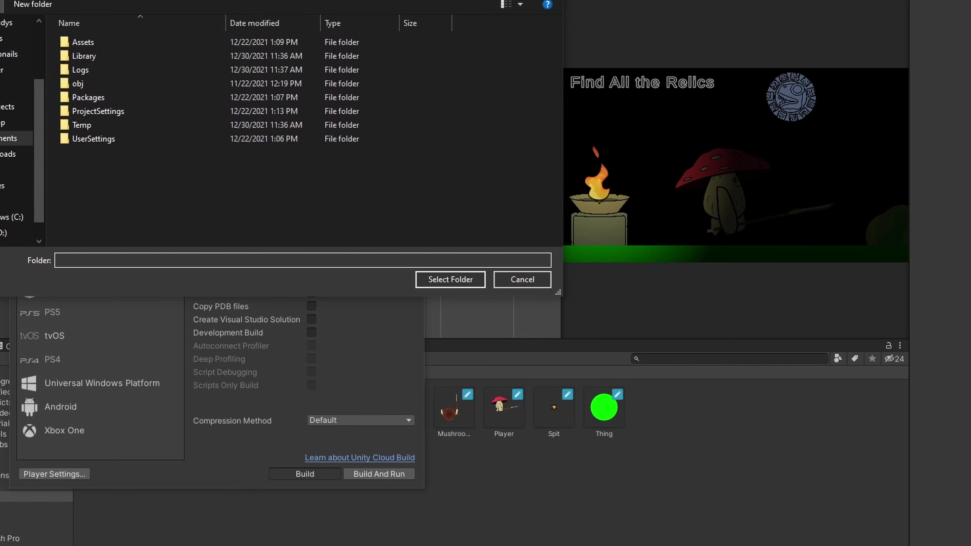
{"action": "left_click", "coordinate": [26, 3]}
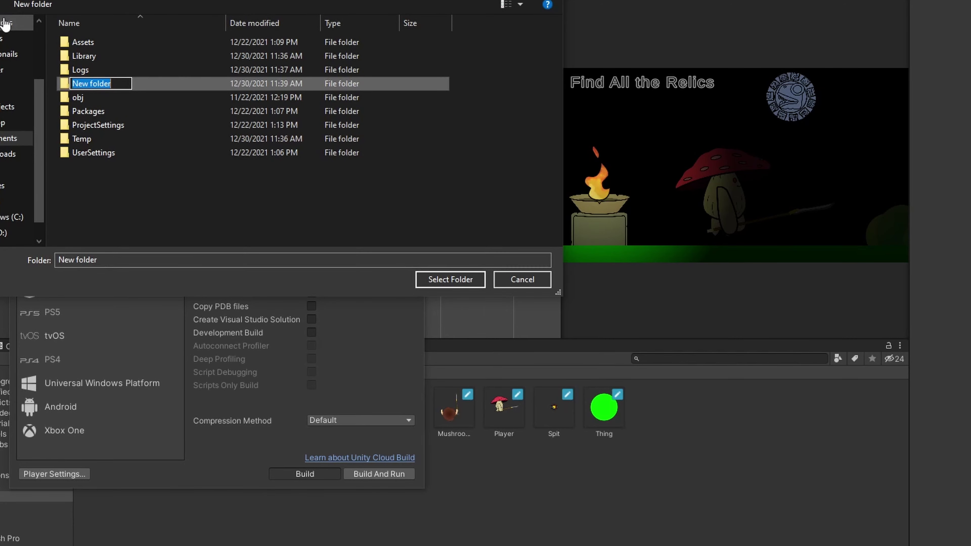
{"action": "key", "text": "Return"}
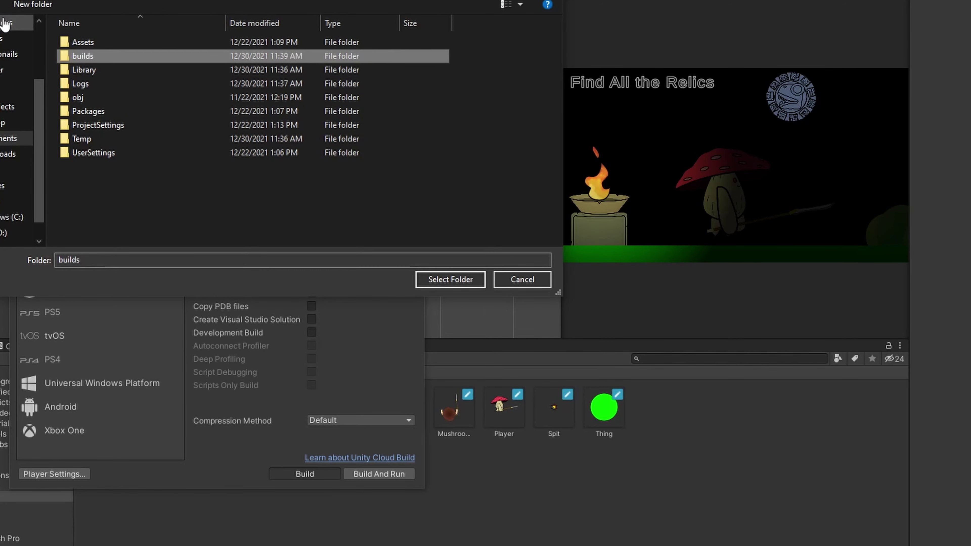
{"action": "key", "text": "Return"}
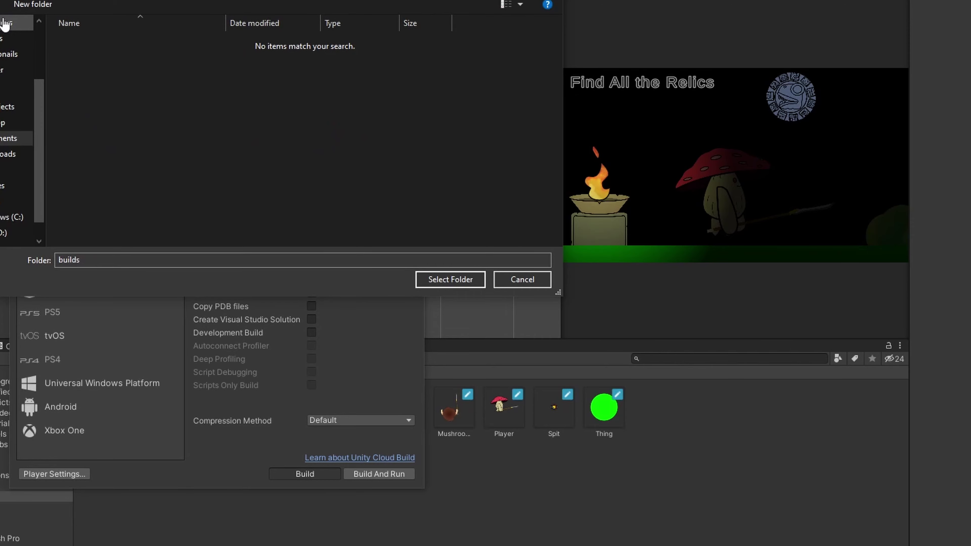
{"action": "left_click", "coordinate": [432, 279]}
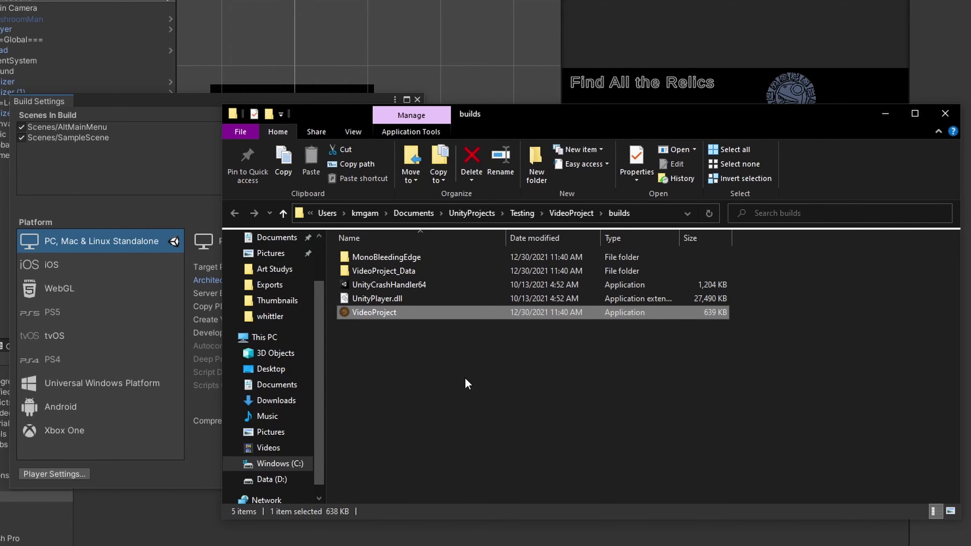
Move VideoProject.exe from builds to the Desktop and launch it there.
{"action": "left_click", "coordinate": [467, 384]}
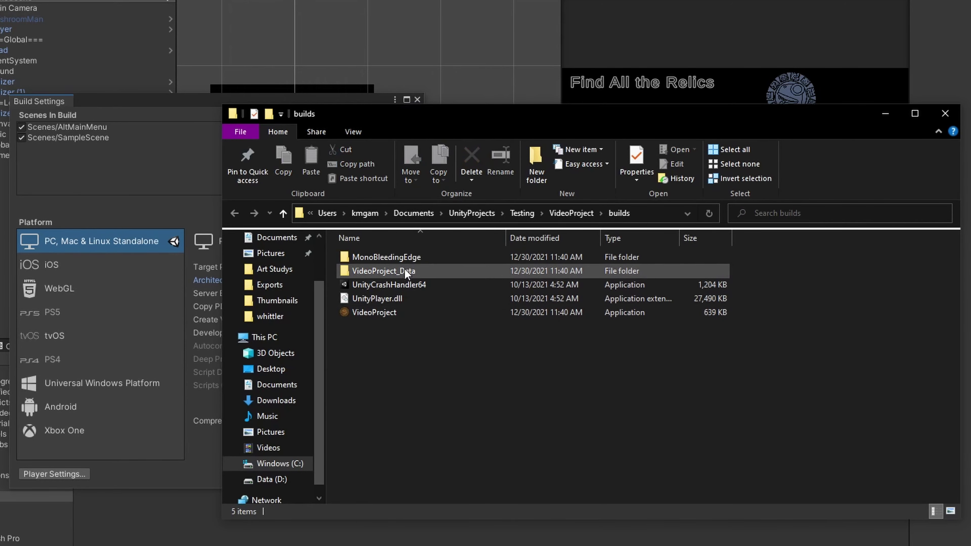
{"action": "left_click", "coordinate": [403, 287]}
{"action": "left_click", "coordinate": [397, 311]}
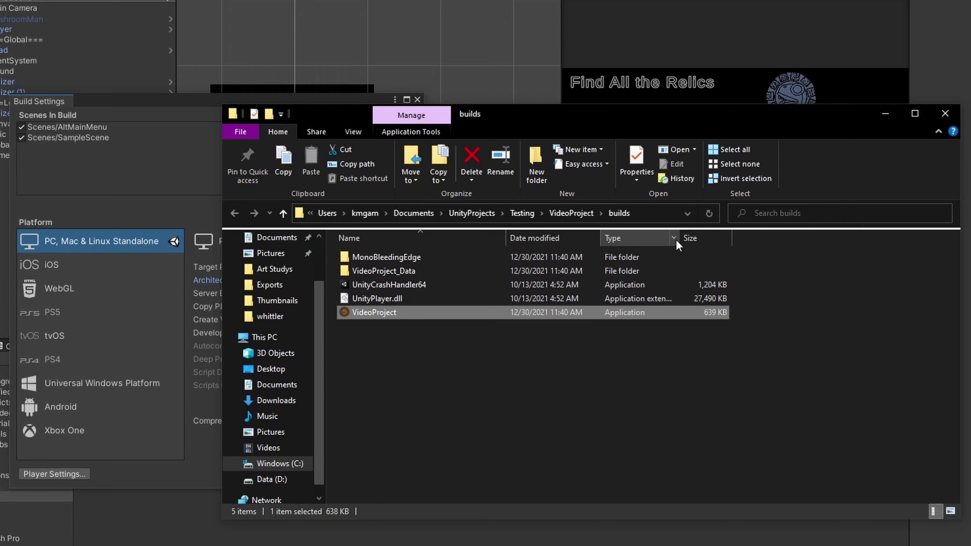
{"action": "left_click", "coordinate": [835, 328]}
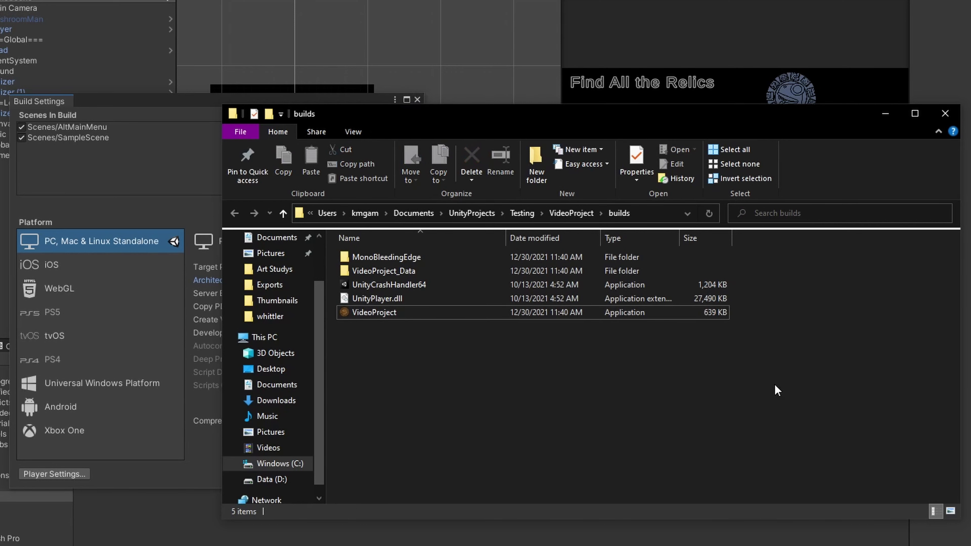
{"action": "left_click_drag", "start_coordinate": [385, 312], "coordinate": [282, 370]}
{"action": "left_click", "coordinate": [282, 370]}
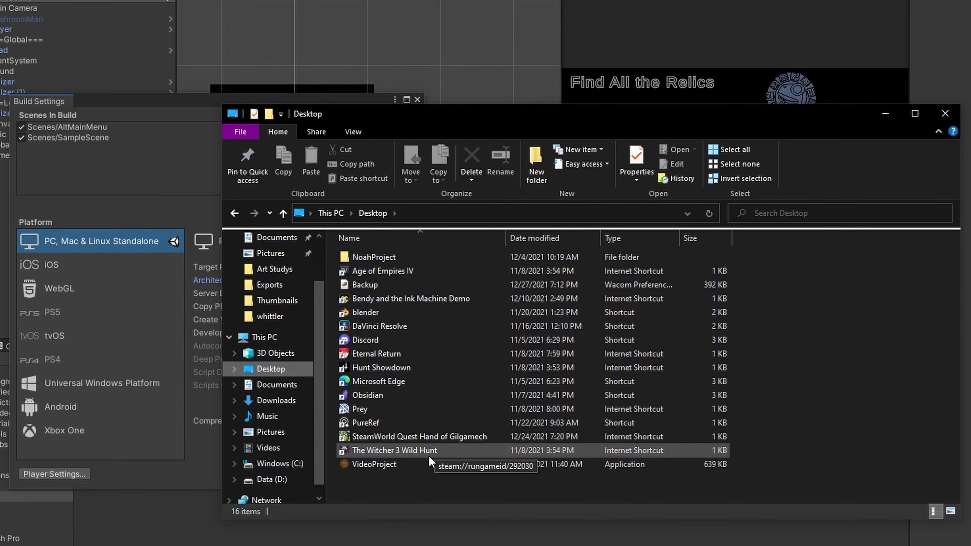
{"action": "double_click", "coordinate": [419, 464]}
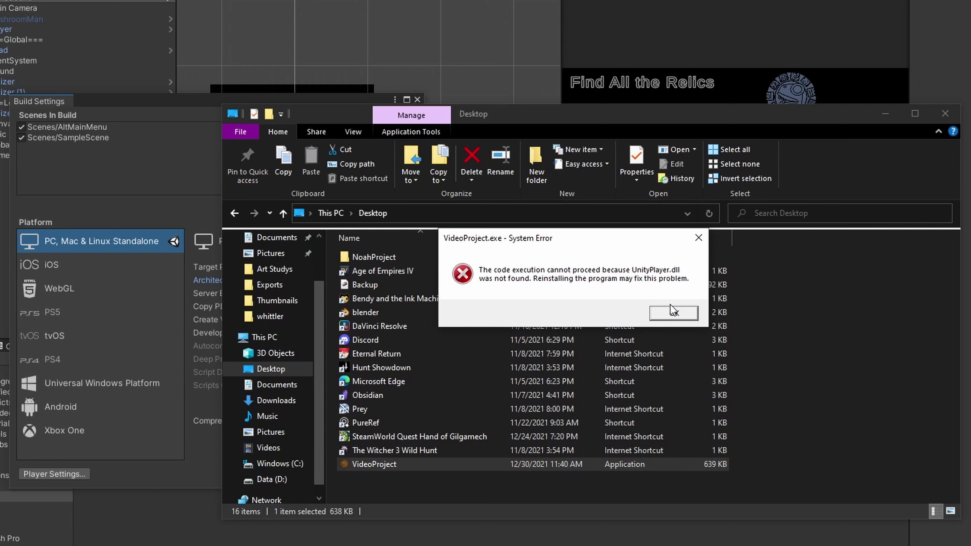
Dismiss the missing UnityPlayer.dll error, delete the Desktop copy, and launch VideoProject from builds.
{"action": "left_click", "coordinate": [669, 320]}
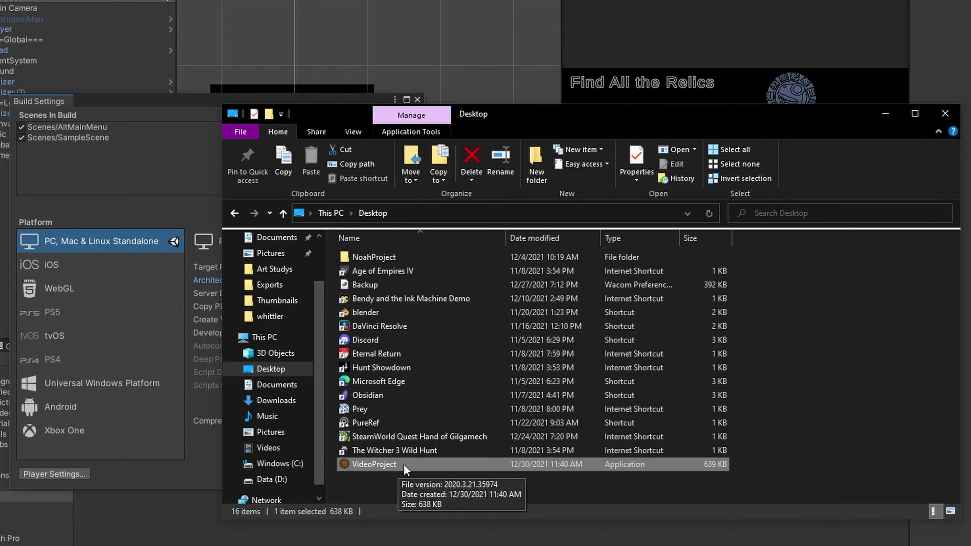
{"action": "key", "text": "Delete"}
{"action": "scroll", "coordinate": [304, 300], "scroll_direction": "up", "scroll_amount": 2}
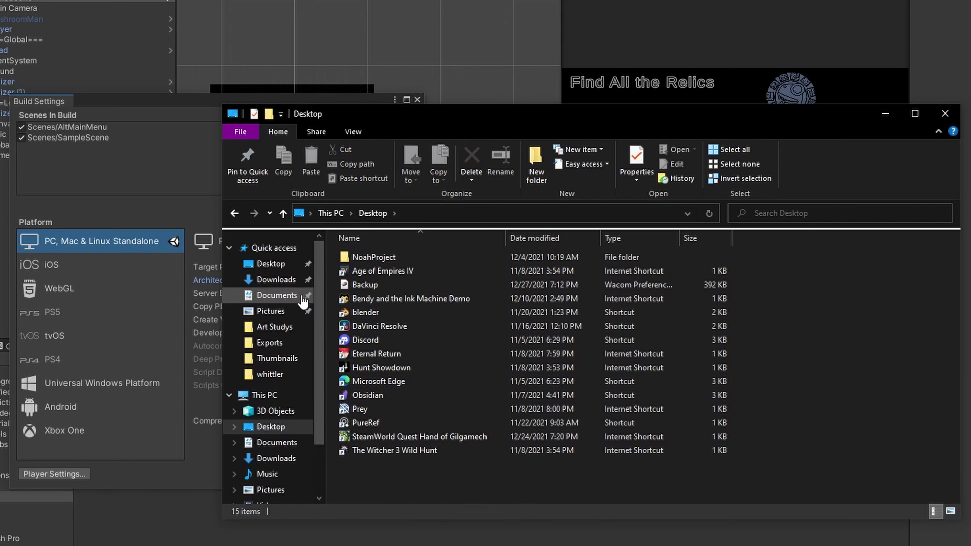
{"action": "left_click", "coordinate": [235, 213]}
{"action": "double_click", "coordinate": [402, 312]}
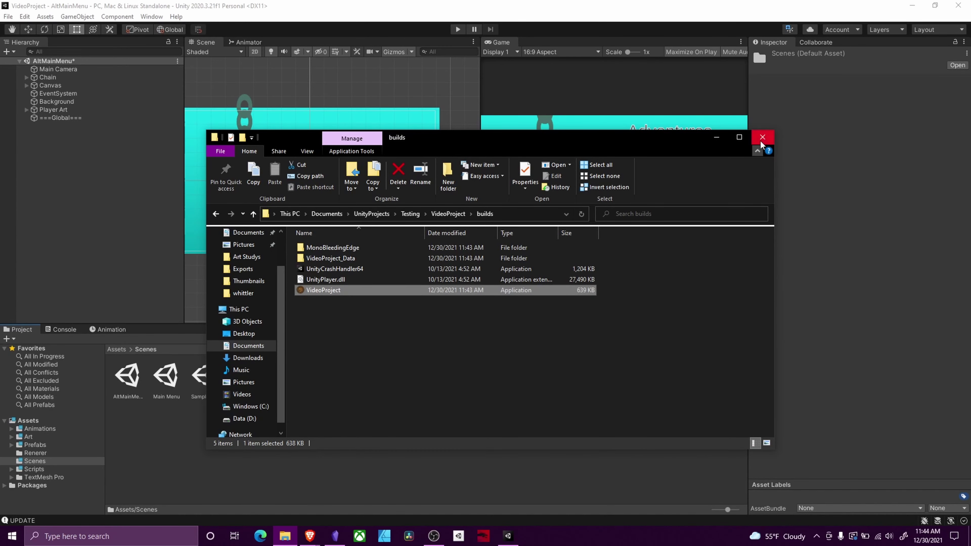
Close Explorer and switch the project's platform to WebGL in Build Settings.
{"action": "left_click", "coordinate": [761, 139]}
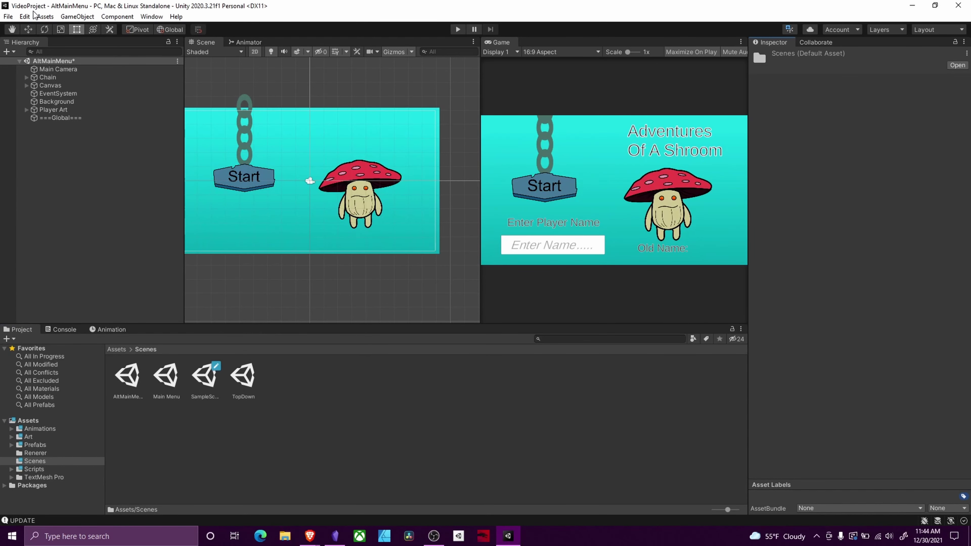
{"action": "left_click", "coordinate": [8, 16]}
{"action": "left_click", "coordinate": [68, 139]}
{"action": "left_click", "coordinate": [119, 285]}
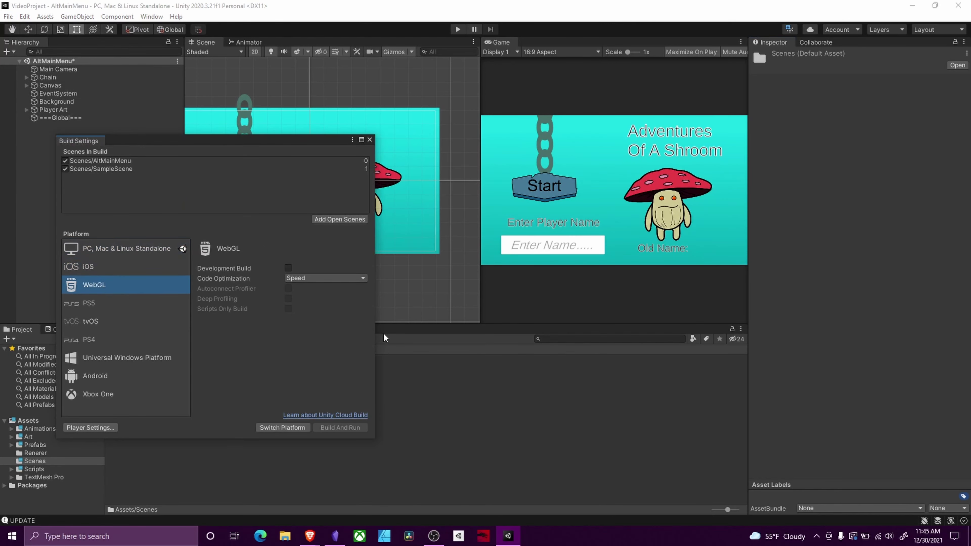
{"action": "left_click", "coordinate": [258, 428]}
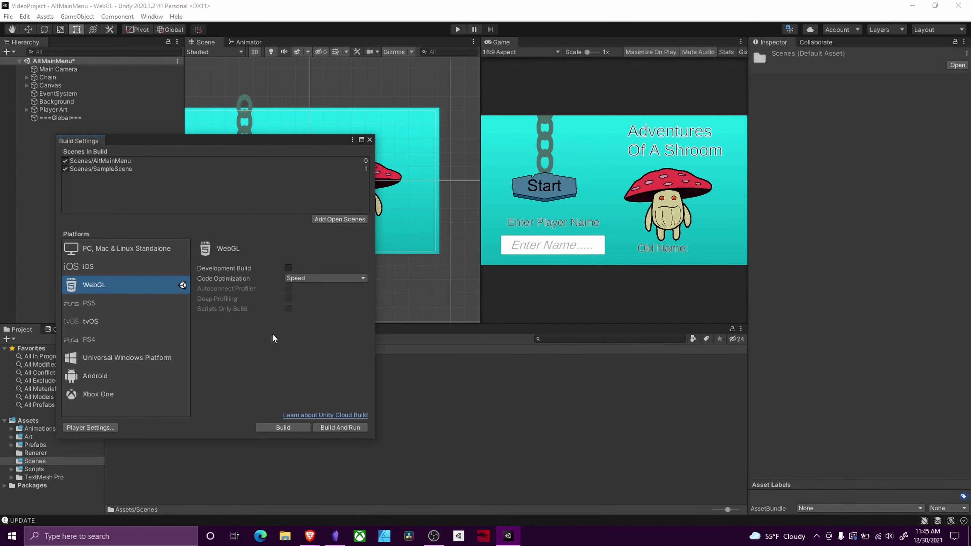
Build the WebGL version into the builds folder.
{"action": "left_click", "coordinate": [283, 427]}
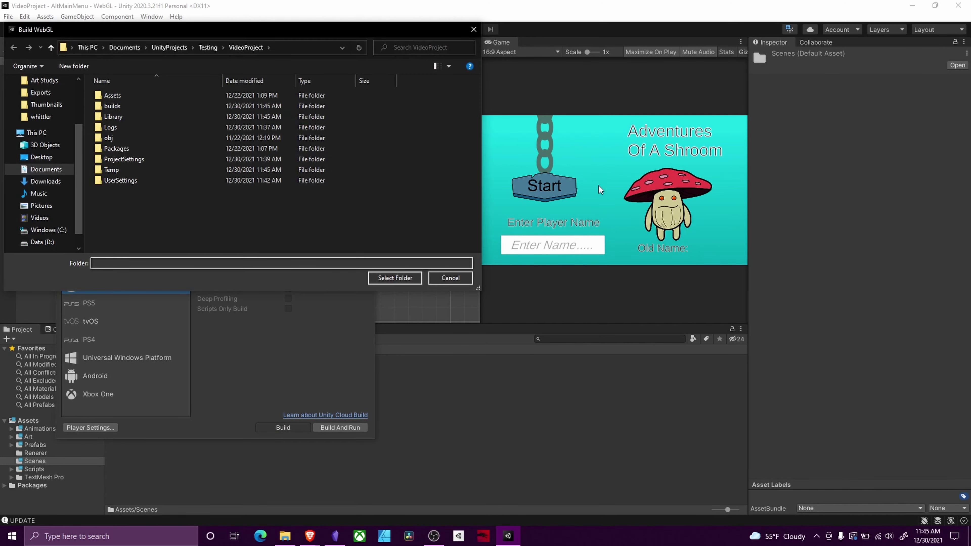
{"action": "double_click", "coordinate": [145, 106]}
{"action": "left_click", "coordinate": [382, 277]}
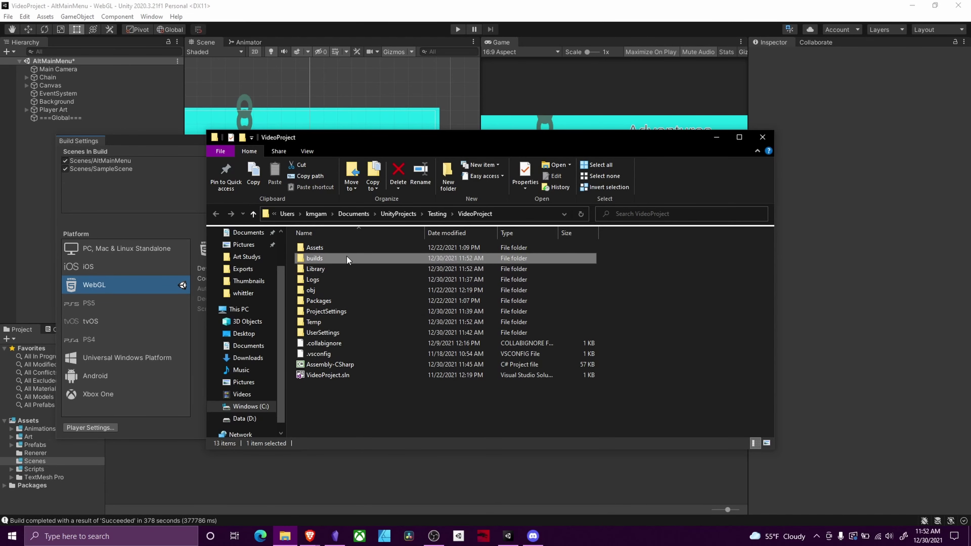
Inspect the builds and Build folders, then return to the VideoProject project folder.
{"action": "double_click", "coordinate": [347, 258]}
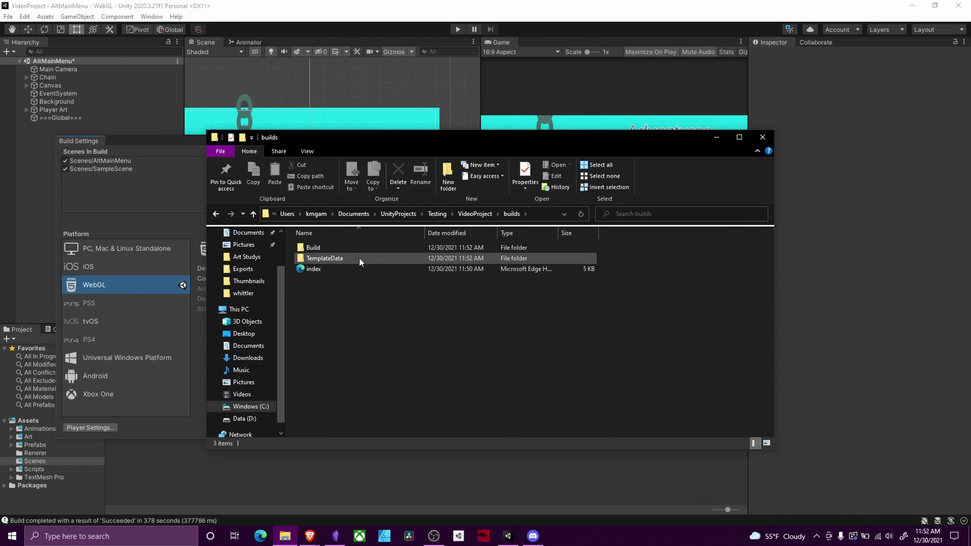
{"action": "double_click", "coordinate": [339, 248]}
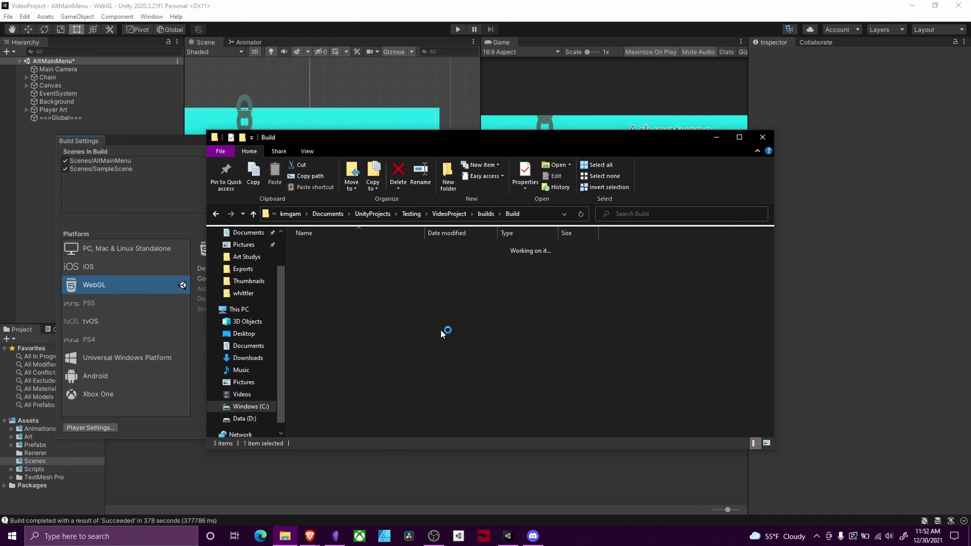
{"action": "left_click", "coordinate": [485, 213]}
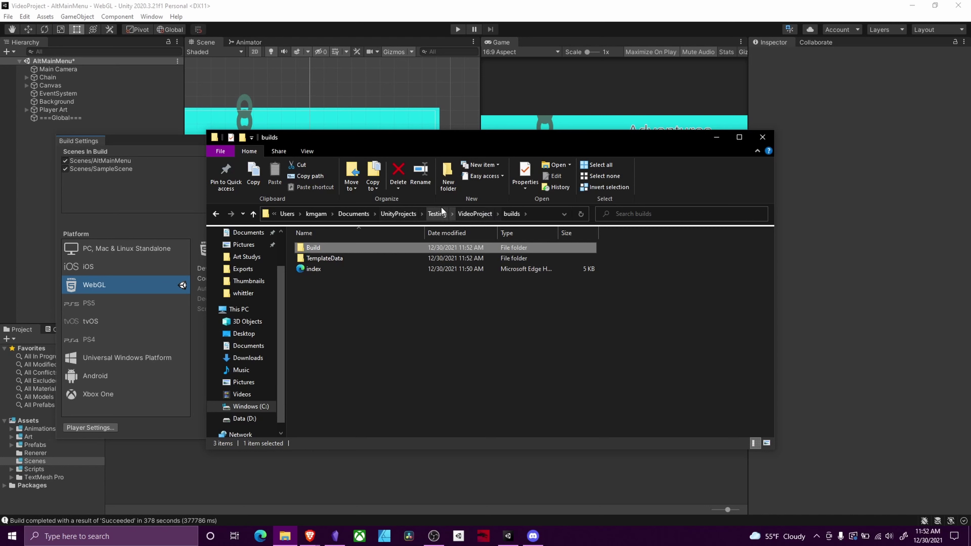
{"action": "left_click", "coordinate": [469, 214]}
Start renaming the builds folder, then cancel so it keeps the name builds.
{"action": "right_click", "coordinate": [345, 257]}
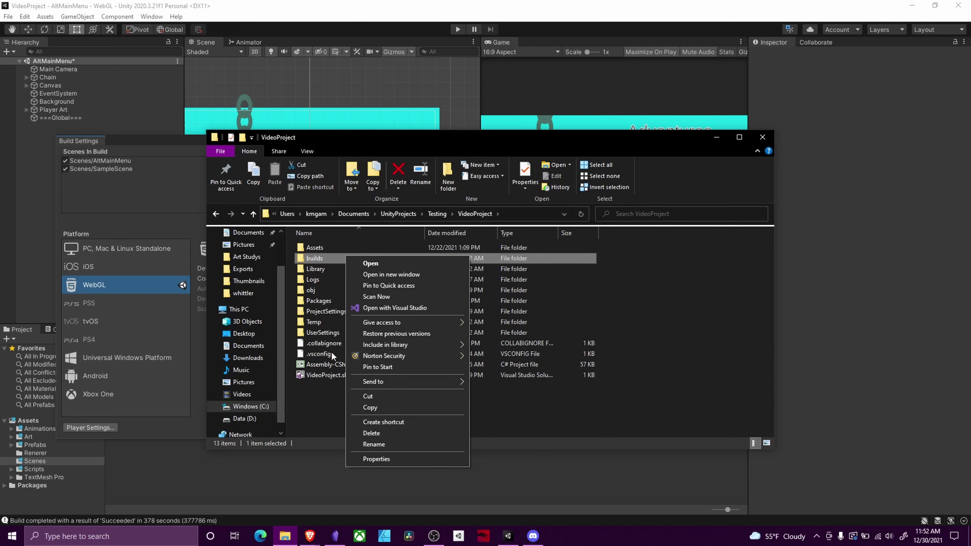
{"action": "left_click", "coordinate": [403, 443]}
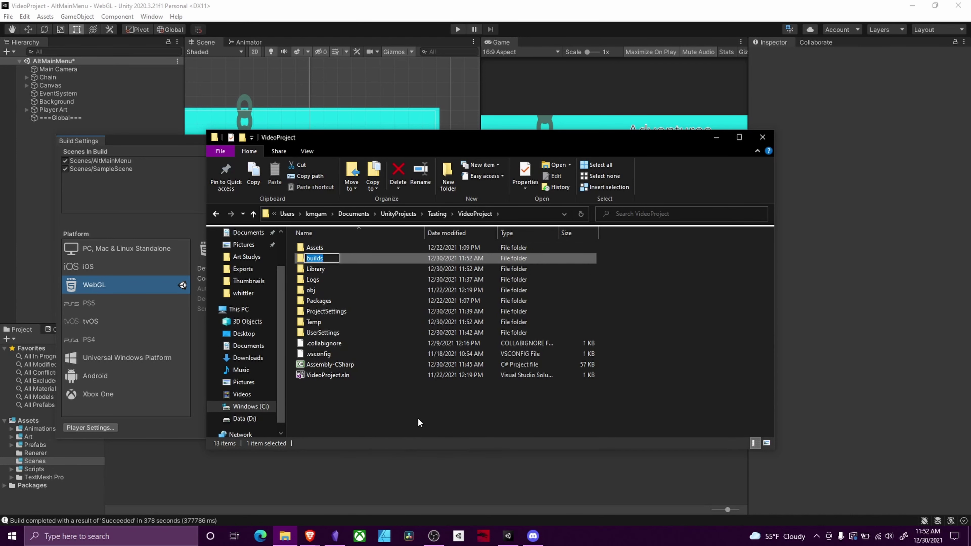
{"action": "left_click", "coordinate": [381, 260]}
{"action": "right_click", "coordinate": [379, 257]}
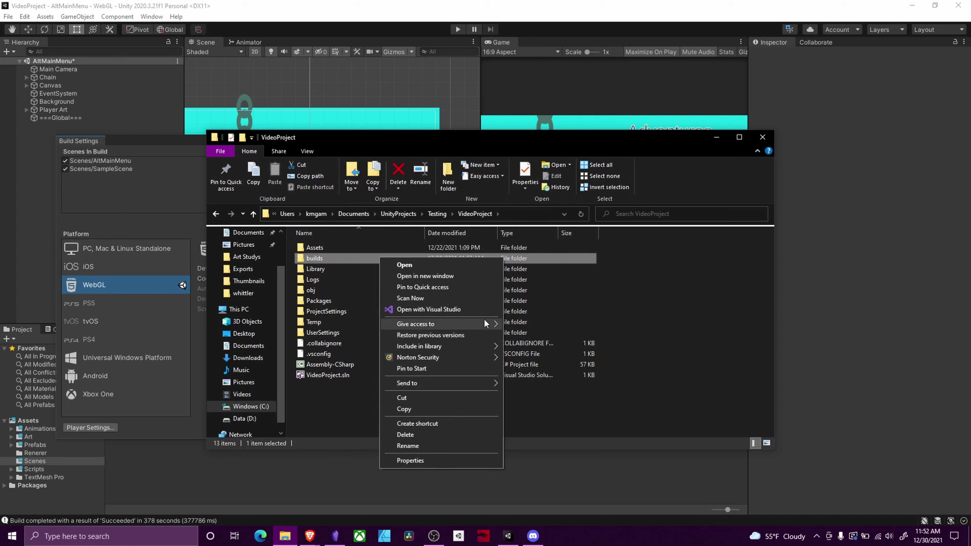
{"action": "left_click", "coordinate": [644, 436]}
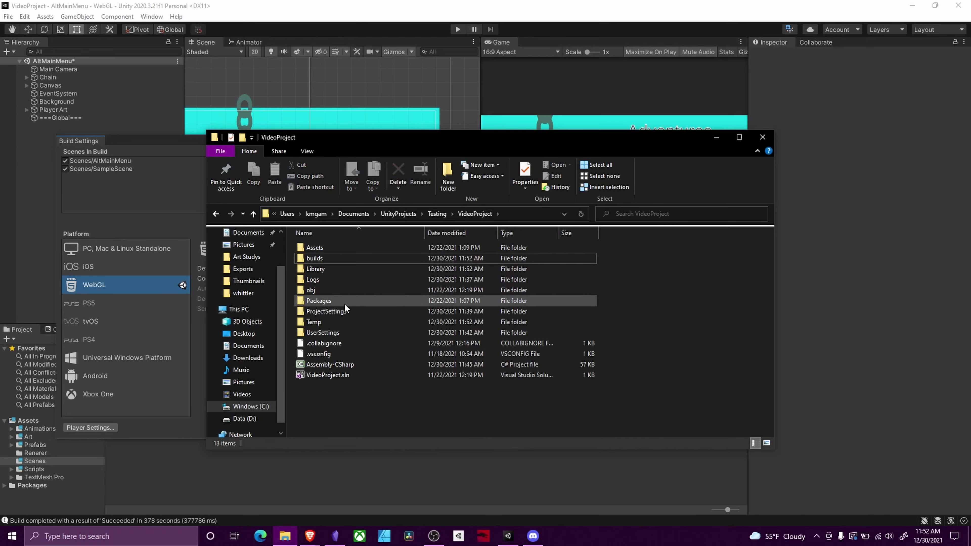